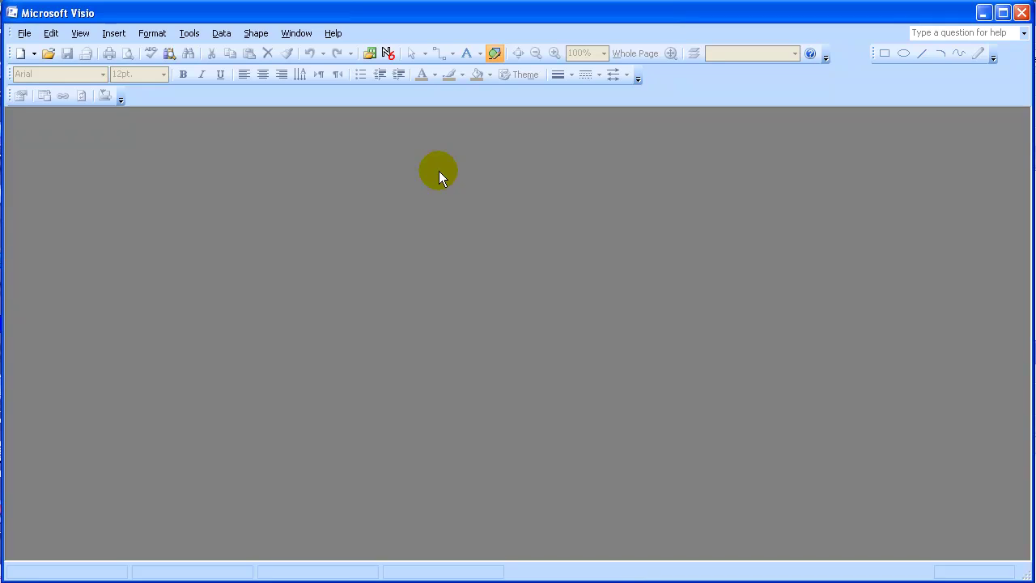
Create a new blank drawing in US units
left_click(27, 36)
mouse_move(49, 50)
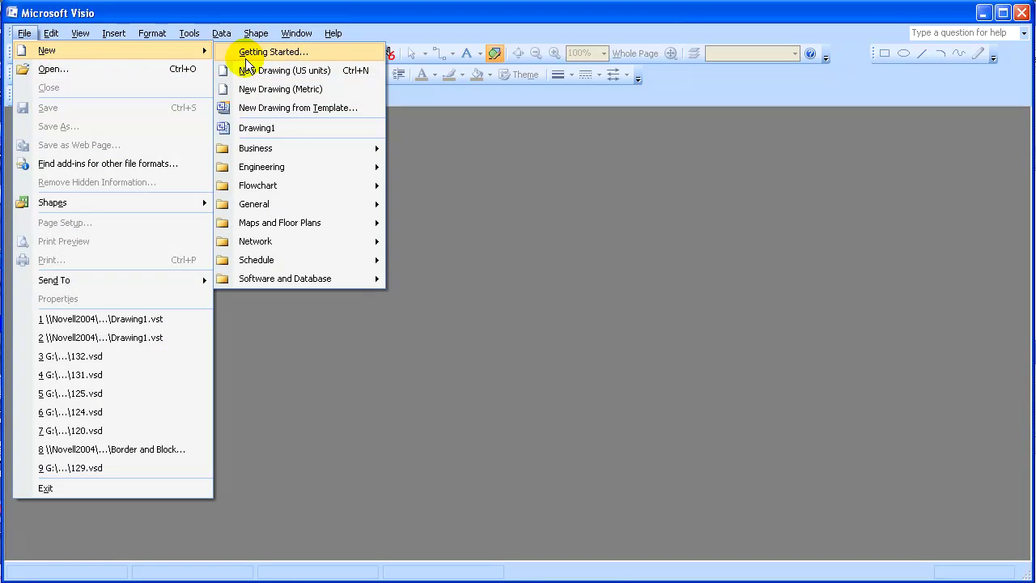
left_click(291, 73)
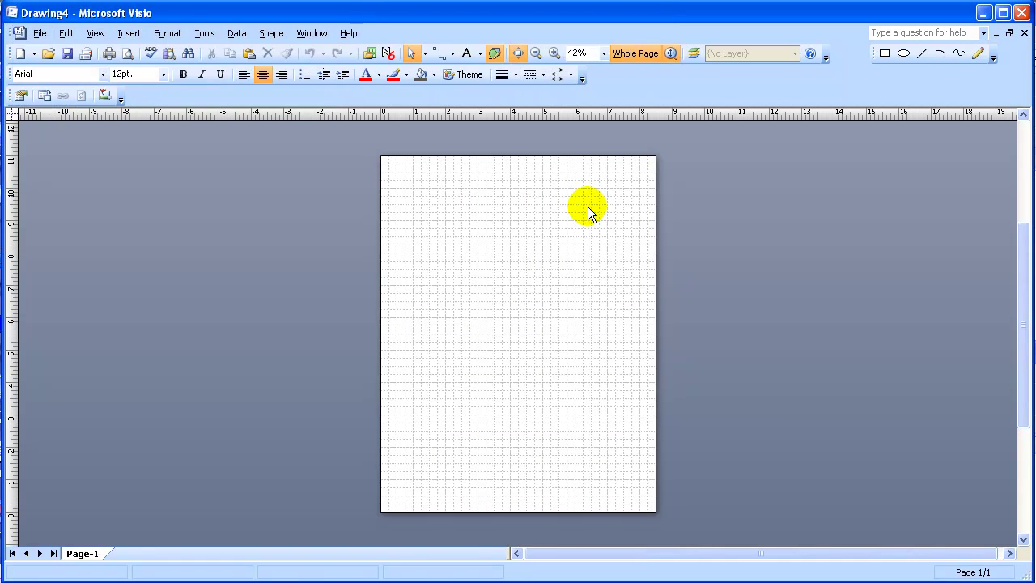
Zoom the page to 200% and scroll down to its lower part
left_click(554, 54)
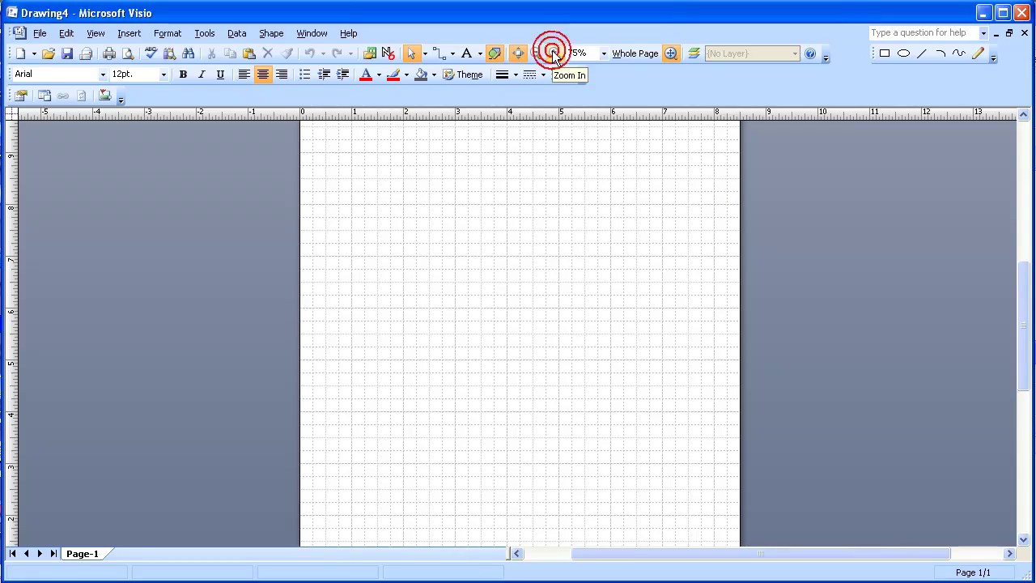
left_click(553, 53)
left_click(554, 53)
left_click(554, 53)
left_click(553, 53)
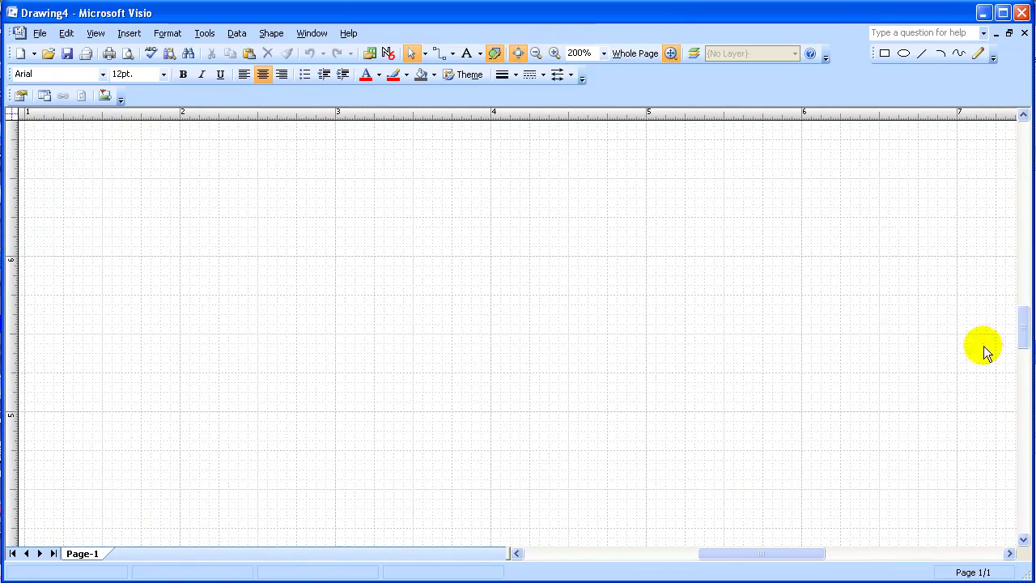
left_click_drag(1025, 335, 1025, 397)
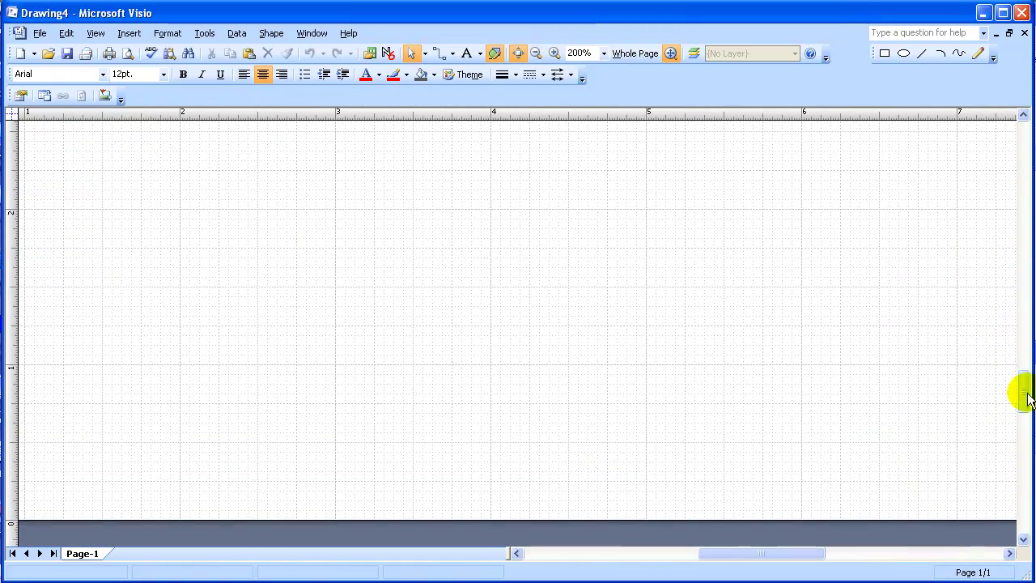
left_click_drag(782, 556, 805, 555)
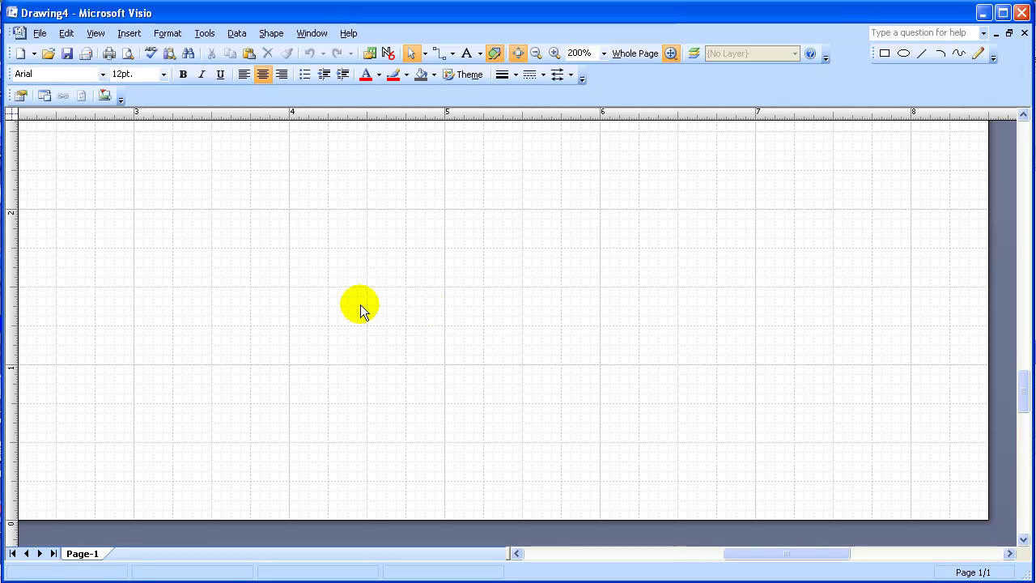
Draw the large outer box and a thin full-width strip, copying the strip onto the box's top
left_click(885, 54)
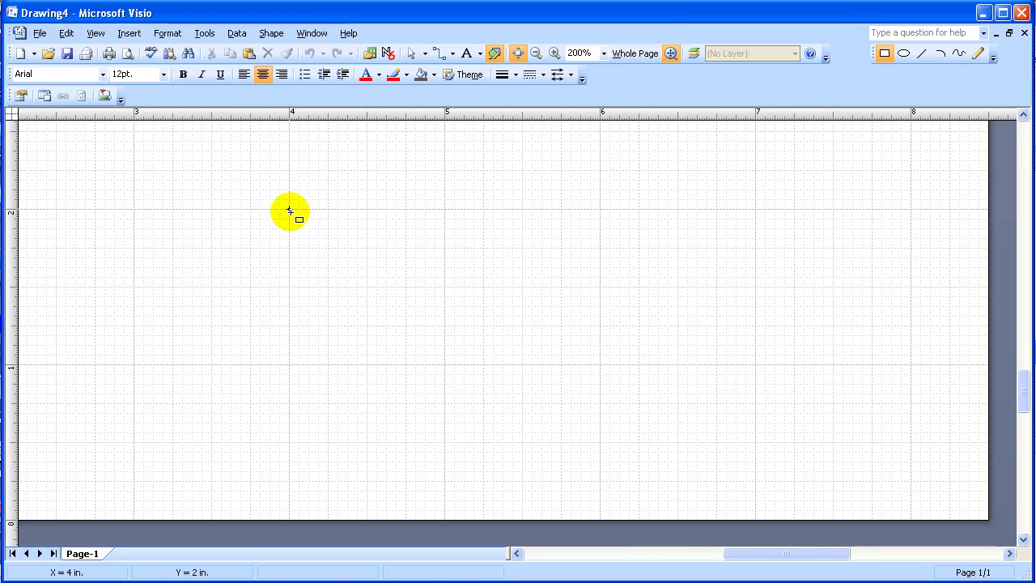
left_click_drag(290, 211, 873, 364)
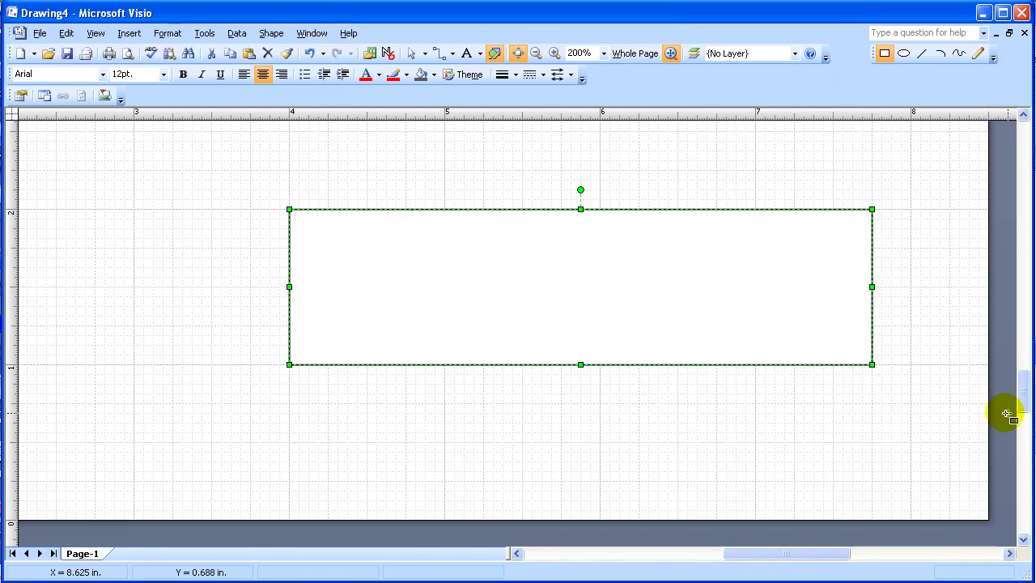
scroll(1017, 404, "up", 3)
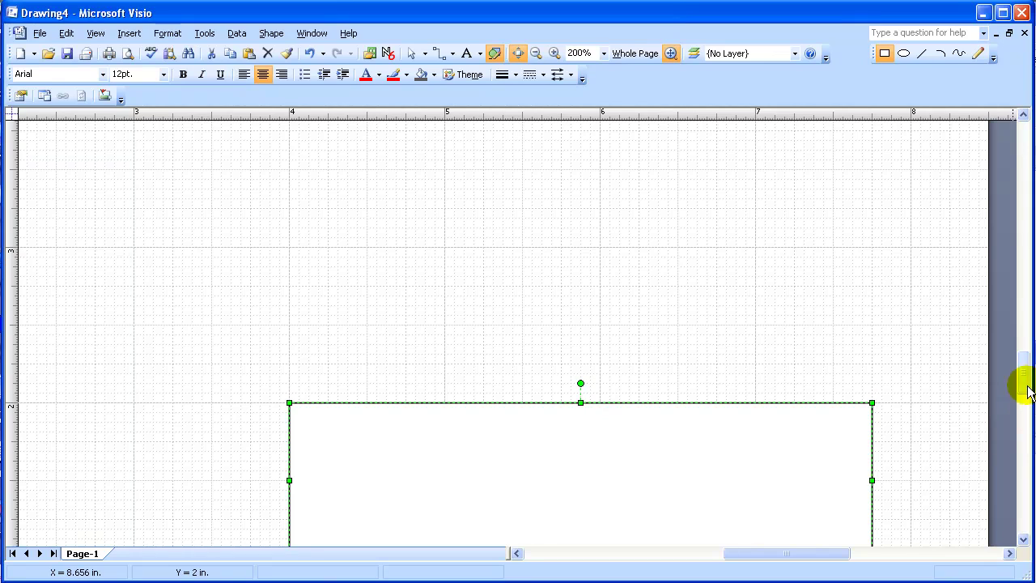
scroll(1025, 376, "down", 2)
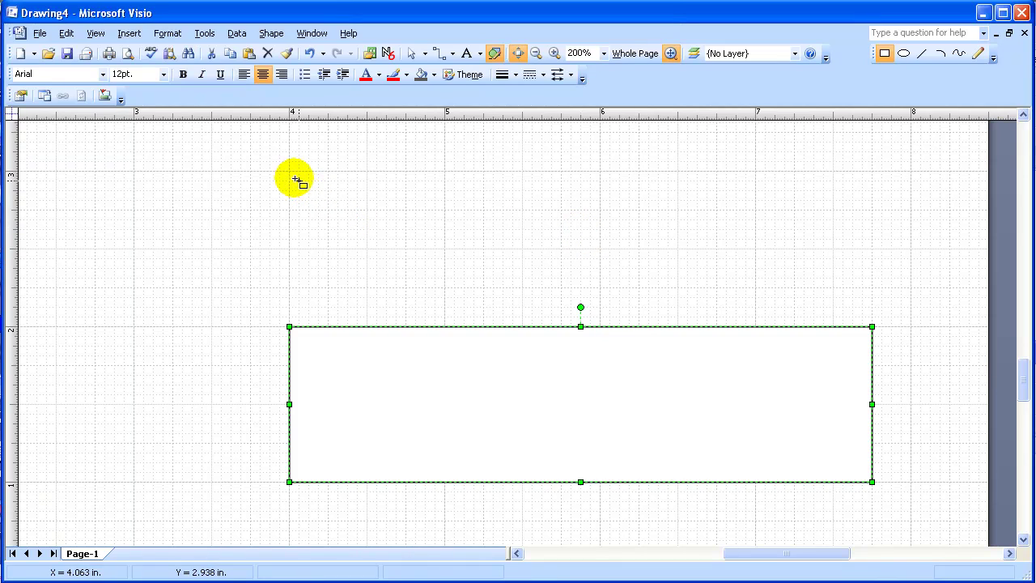
left_click_drag(289, 171, 872, 210)
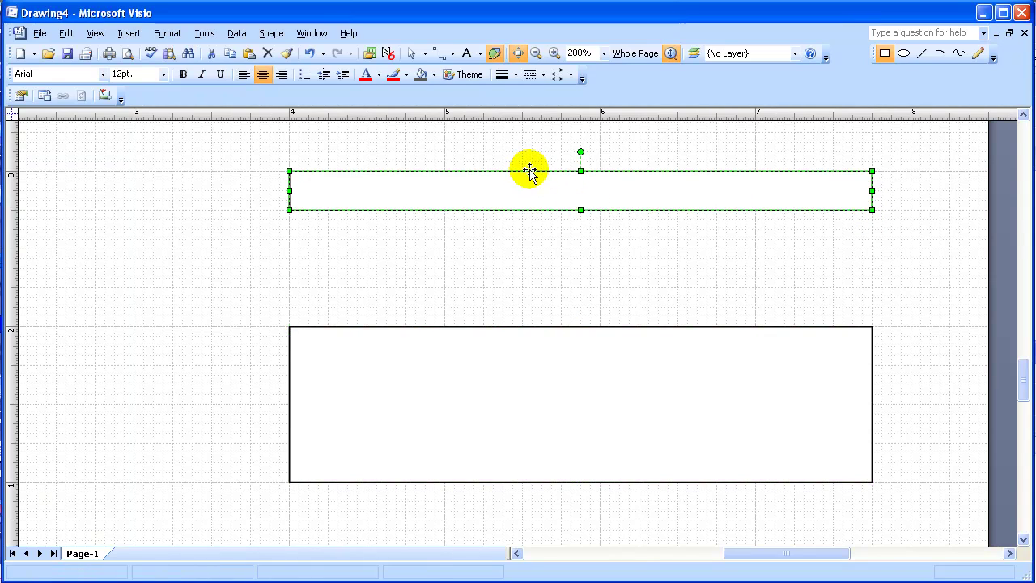
left_click_drag(530, 170, 532, 329)
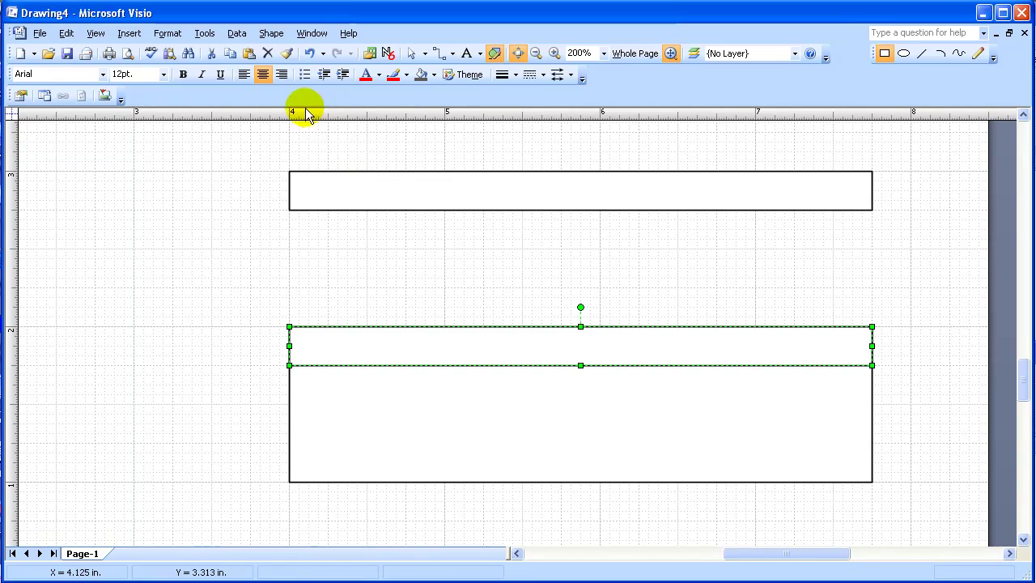
Reduce the strip's height to 0.188 in and copy it in as the box's second and third rows
left_click(411, 53)
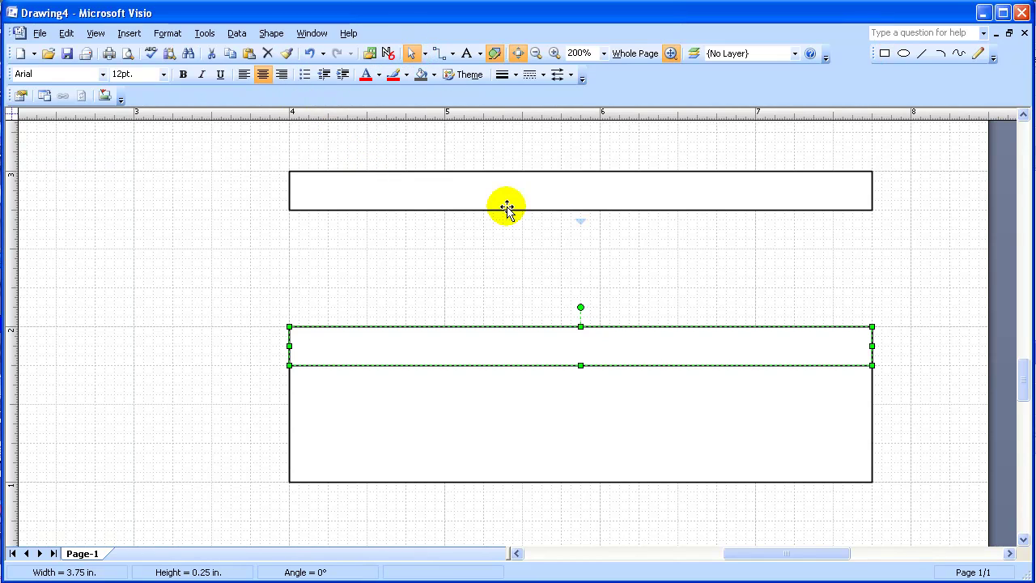
left_click(507, 209)
left_click_drag(580, 208, 582, 202)
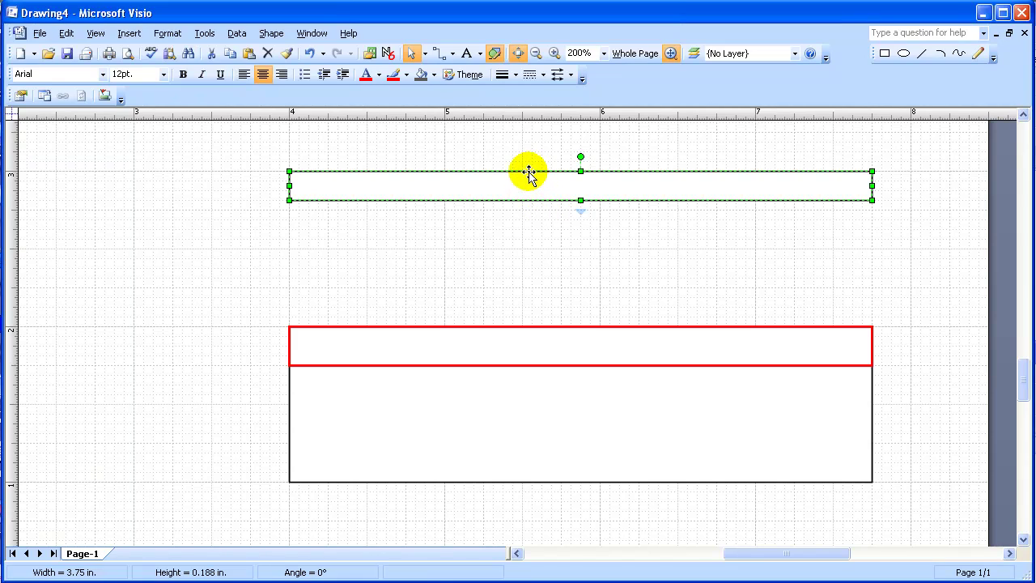
left_click_drag(528, 174, 525, 369)
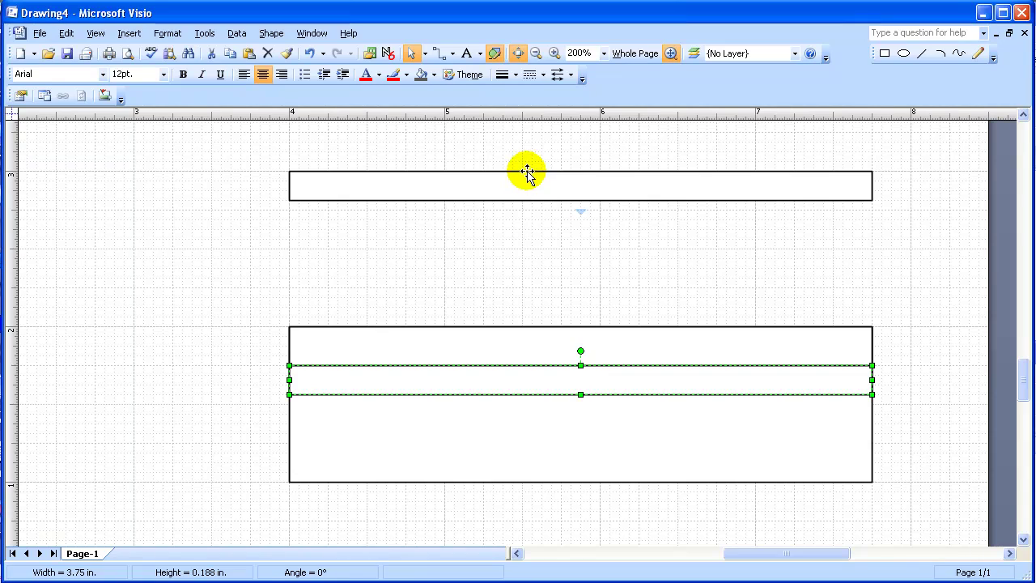
left_click_drag(527, 175, 532, 394)
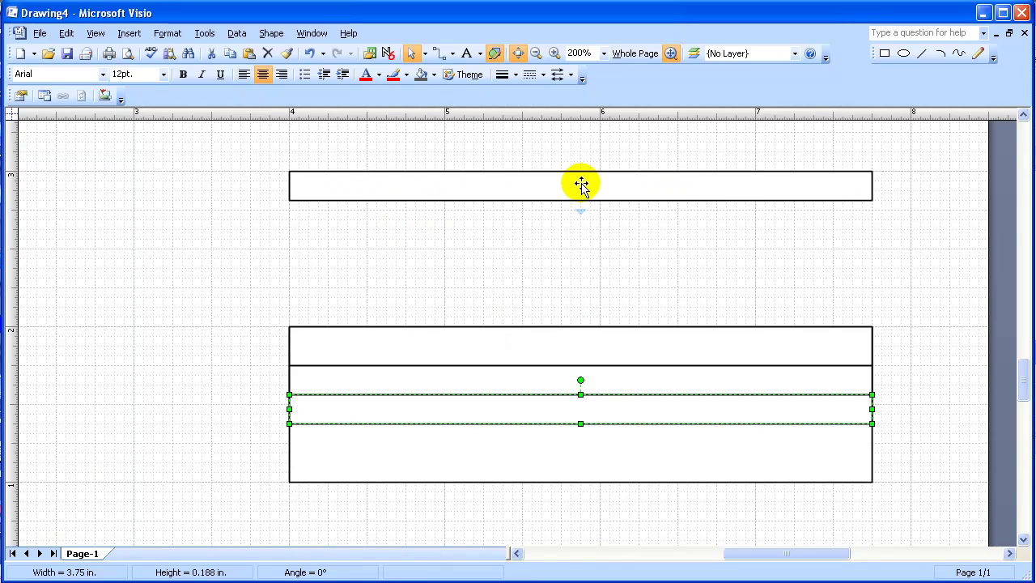
Make a short cell from a strip copy and place two copies in the box's lower-left corner
left_click_drag(579, 171, 576, 249, "ctrl")
left_click_drag(872, 263, 454, 277)
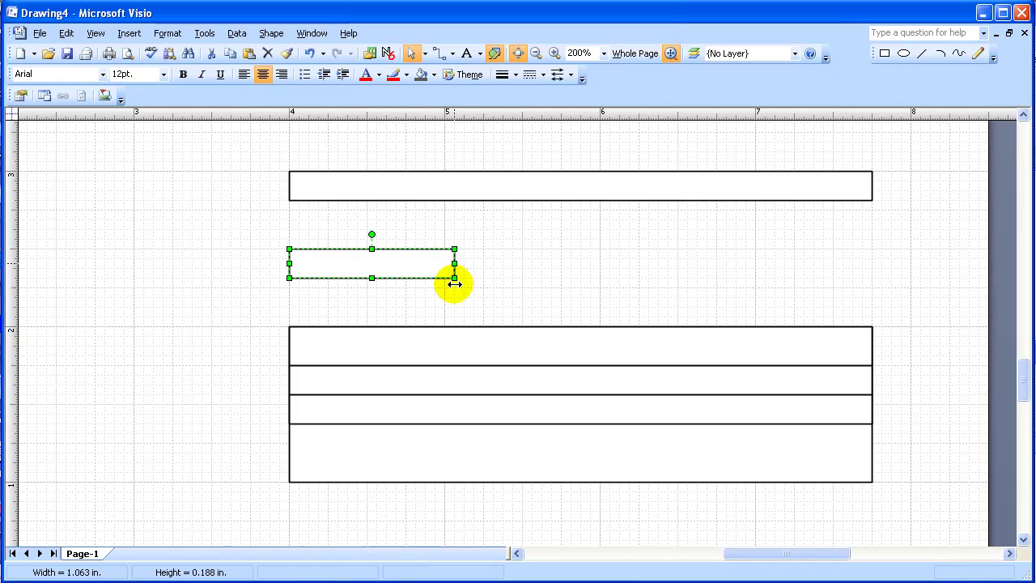
left_click_drag(391, 249, 389, 424)
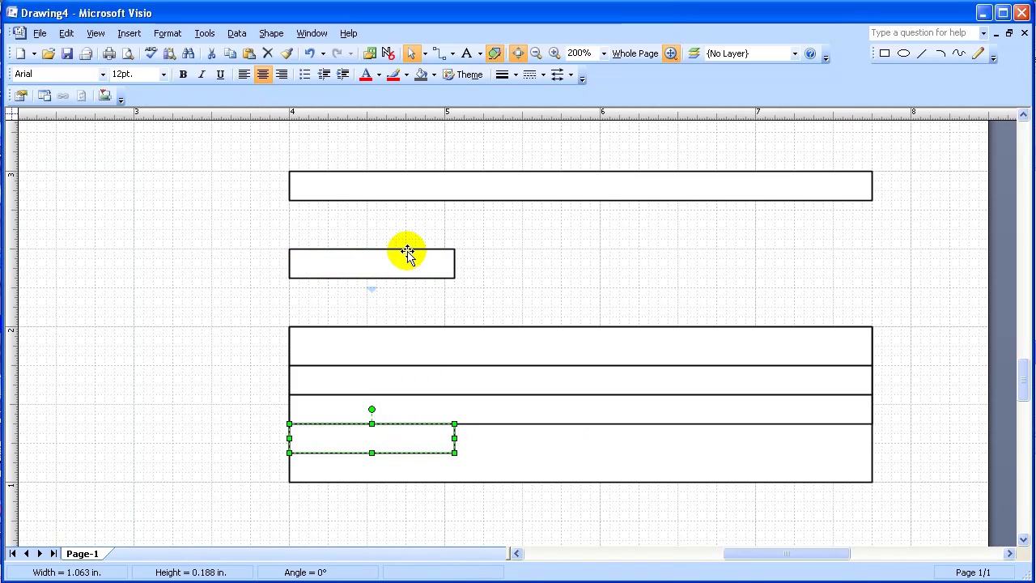
left_click_drag(407, 252, 407, 457)
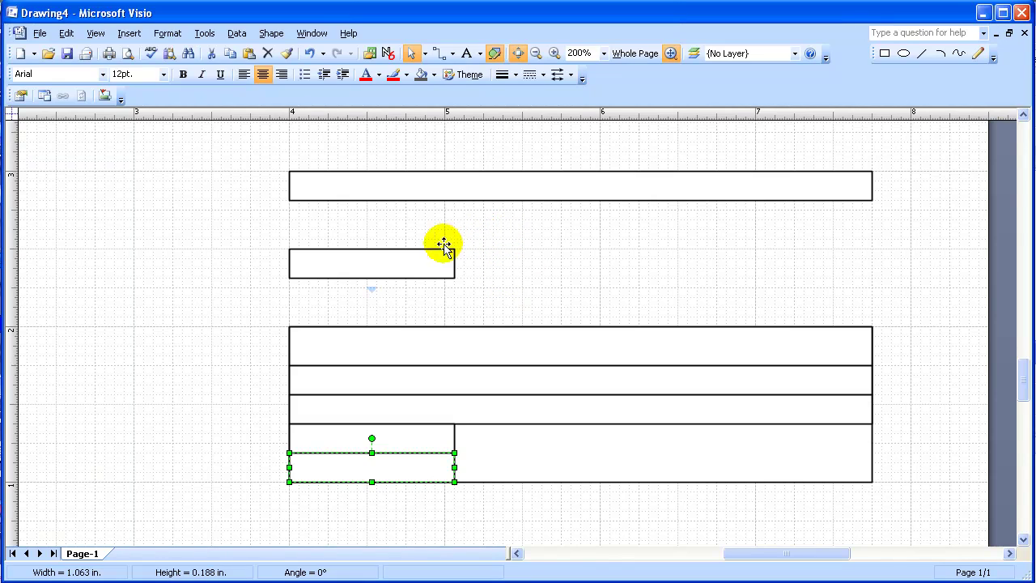
Add a double-height cell in the bottom-right corner and a 0.625 in-wide cell beside the bottom-left cells
left_click_drag(357, 248, 776, 249)
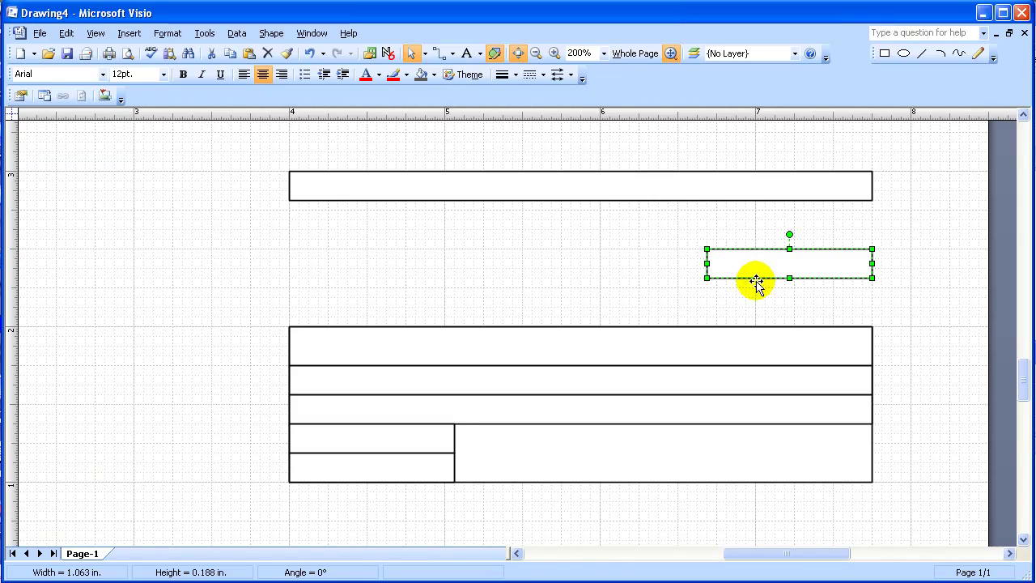
left_click_drag(789, 279, 785, 308)
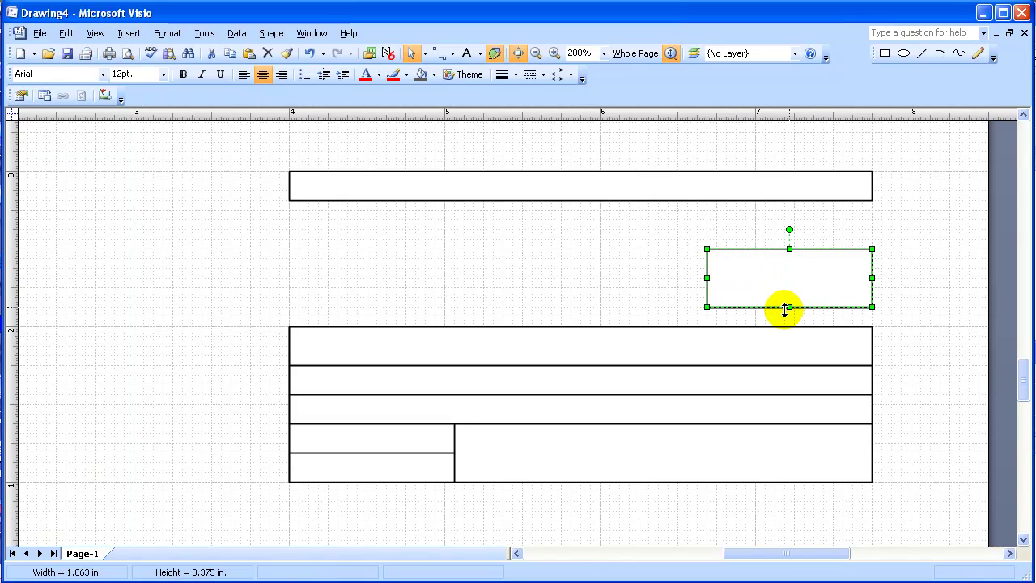
left_click_drag(763, 250, 764, 421)
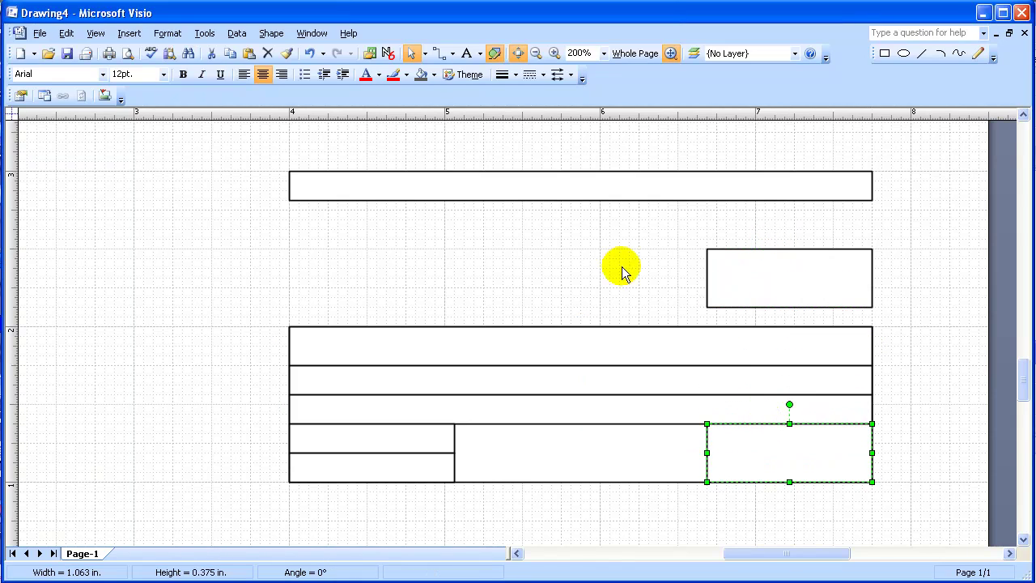
left_click(706, 274)
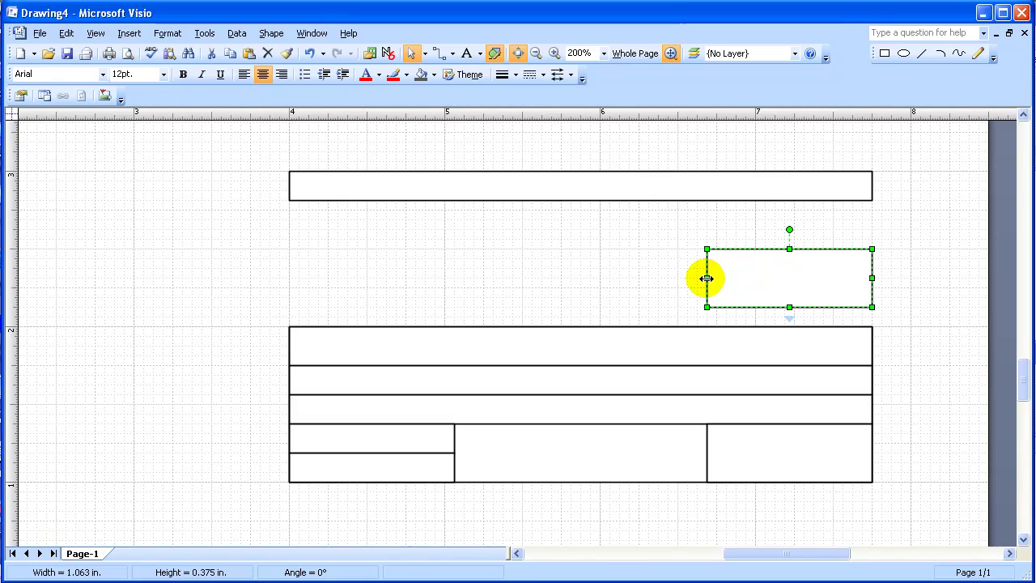
left_click_drag(707, 278, 737, 278)
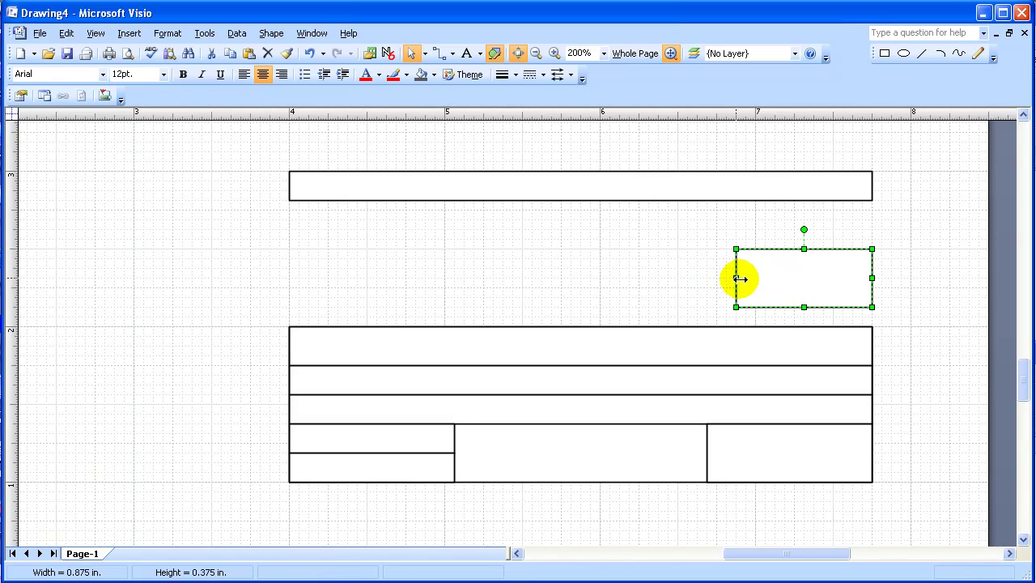
left_click_drag(732, 278, 775, 279)
left_click_drag(806, 257, 482, 424)
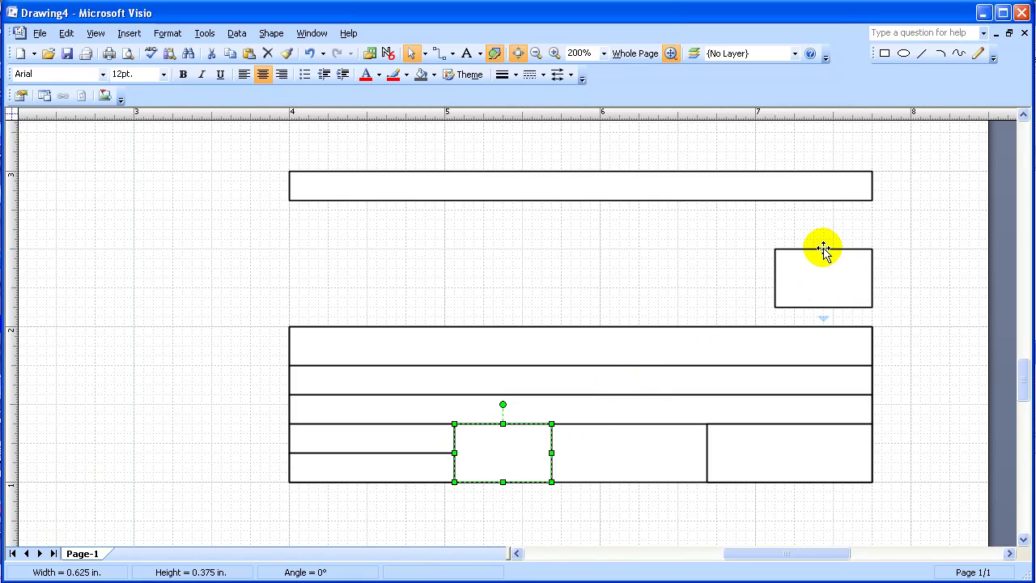
Narrow the spare cell to 0.5 in and copy it into the bottom row
left_click_drag(823, 251, 646, 247)
left_click_drag(698, 278, 659, 278)
left_click_drag(611, 248, 570, 420)
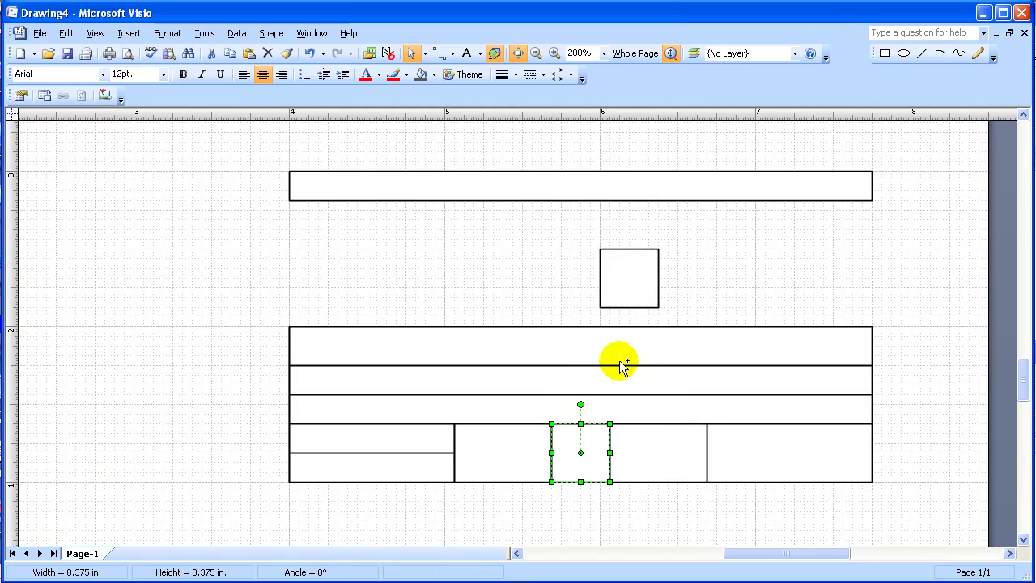
Split one bottom cell into upper and lower halves, then delete the leftover strip above the table
left_click(630, 309)
left_click_drag(629, 307, 630, 277)
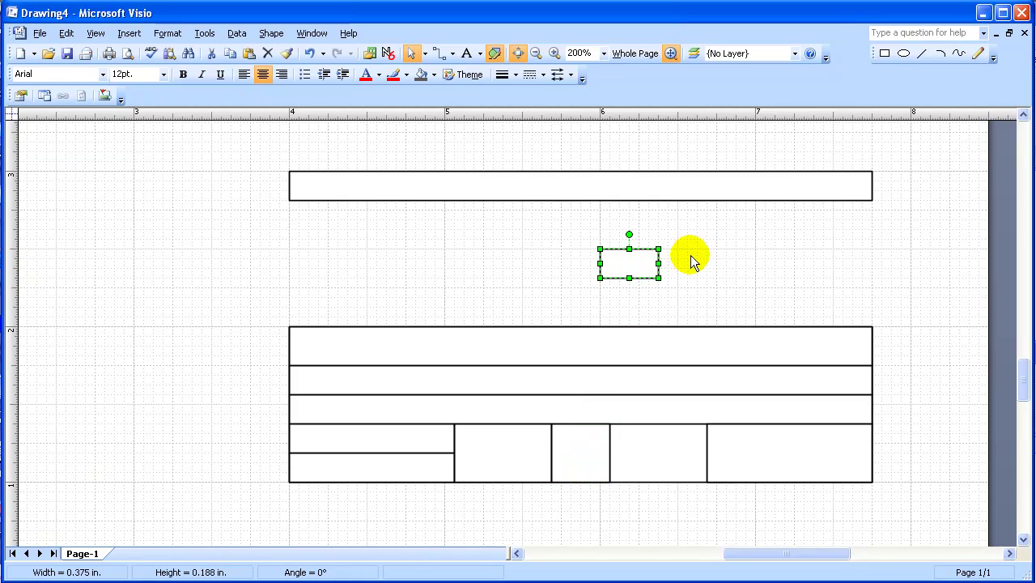
left_click_drag(617, 253, 624, 489)
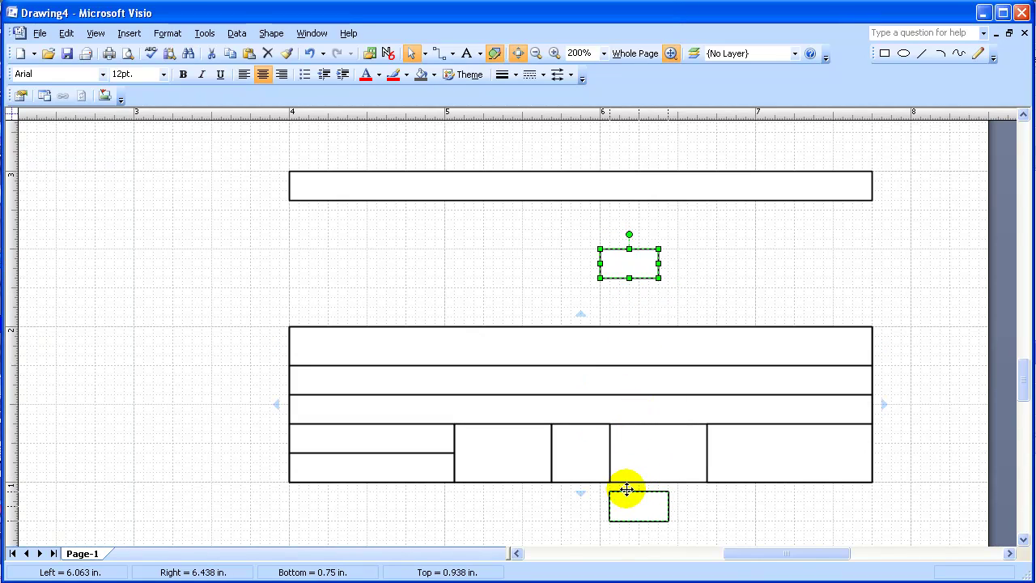
left_click_drag(626, 489, 707, 505)
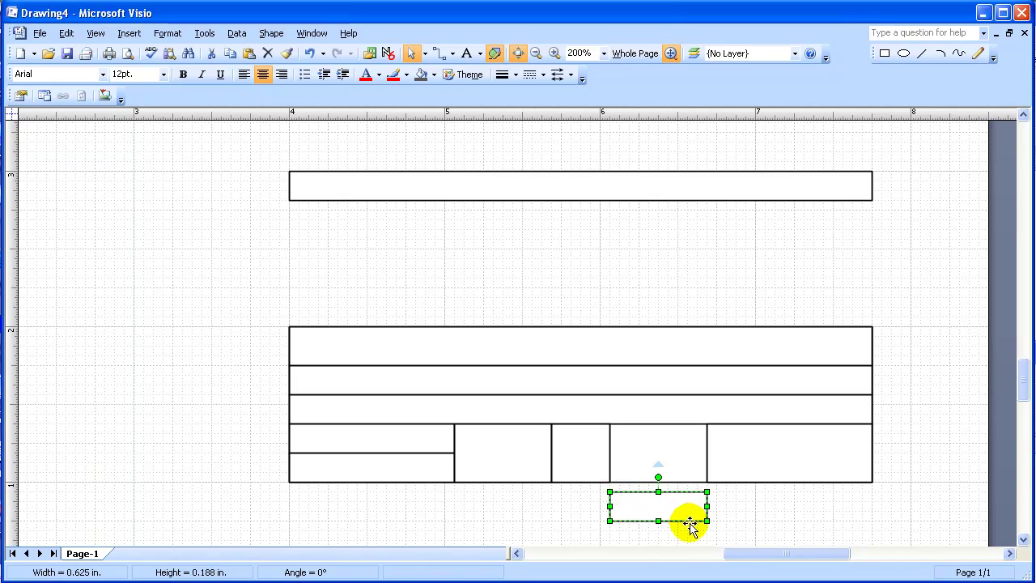
left_click_drag(630, 494, 631, 425)
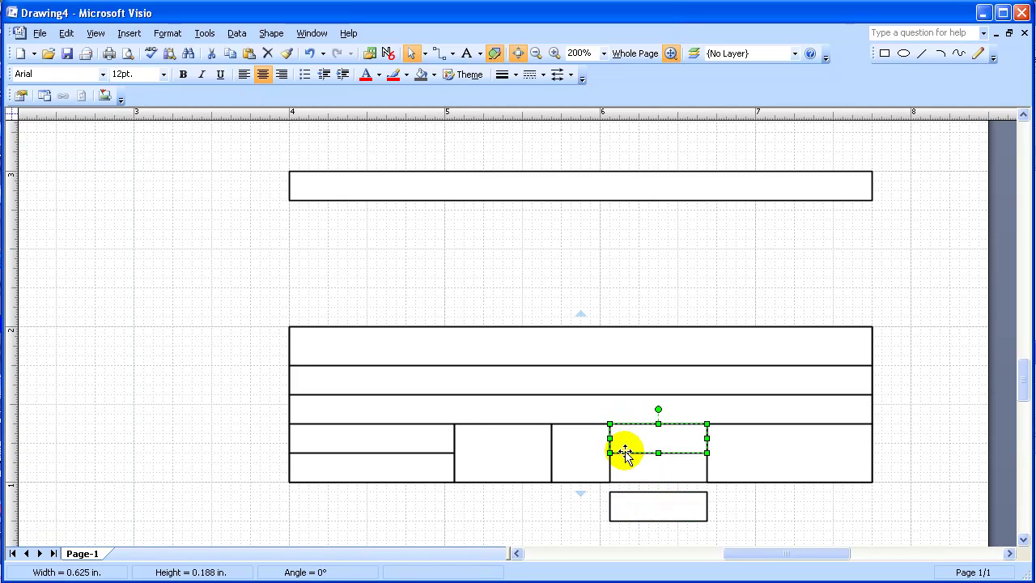
left_click_drag(636, 495, 636, 453)
left_click(542, 187)
key("Delete")
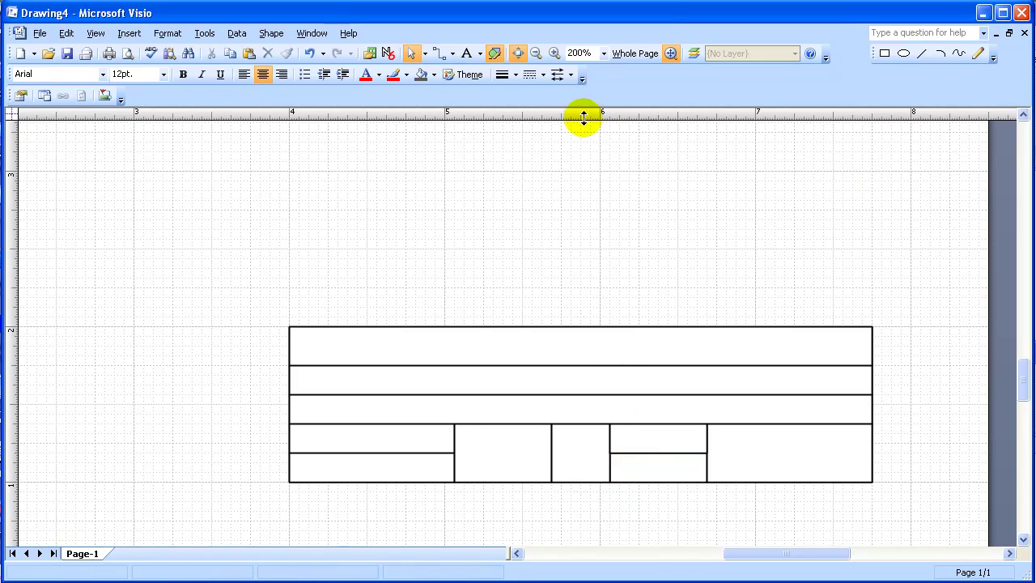
Draw an 8 × 10.5 in rectangle framing the whole page and set it to No Fill
left_click(637, 53)
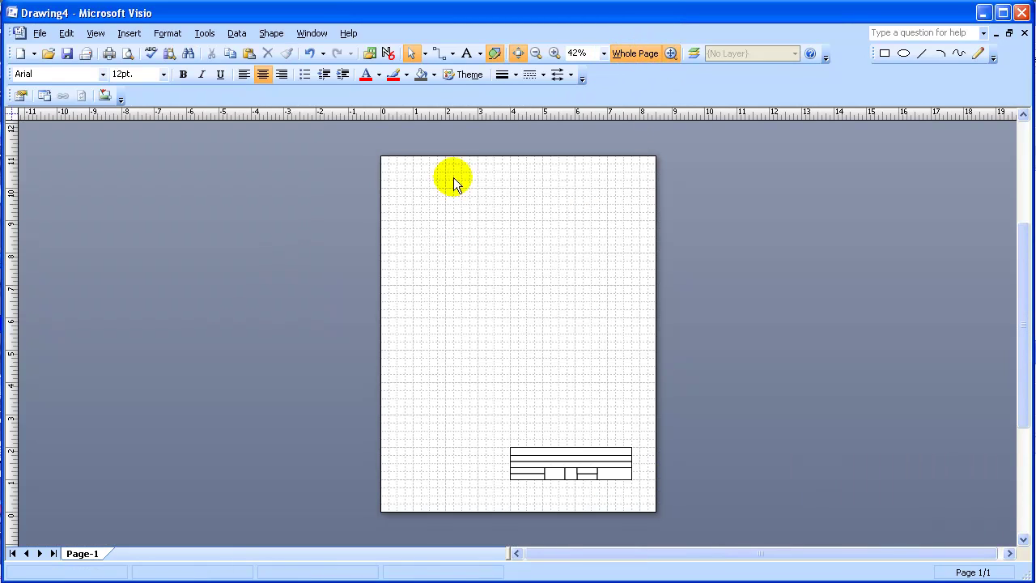
left_click(885, 54)
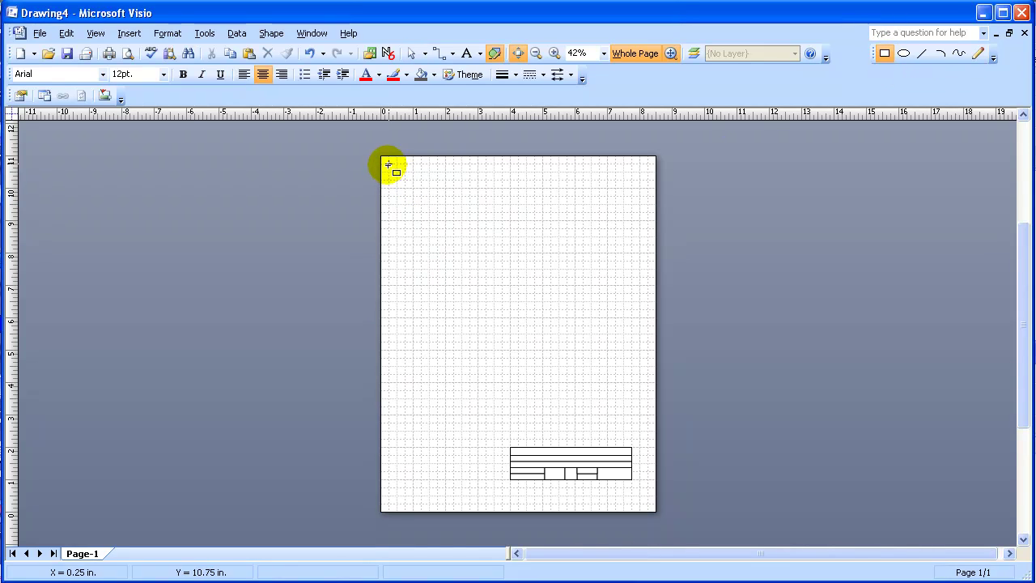
left_click_drag(390, 165, 654, 502)
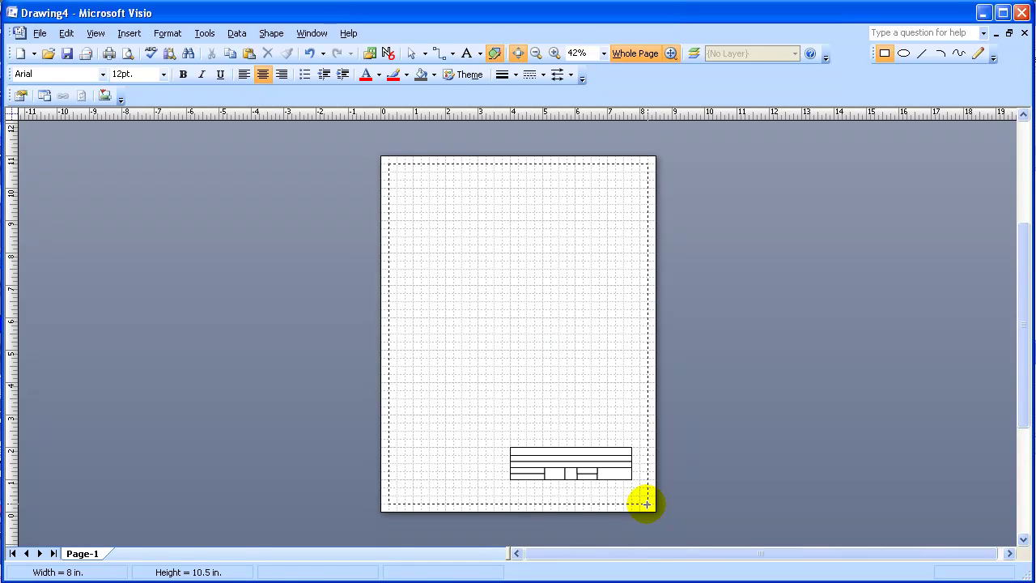
left_click_drag(646, 503, 647, 504)
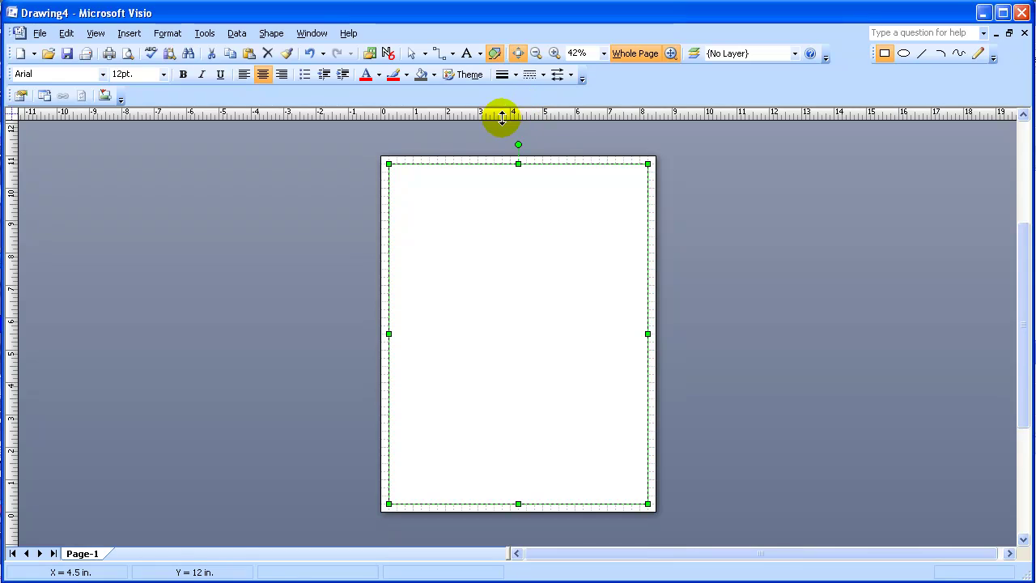
left_click(433, 74)
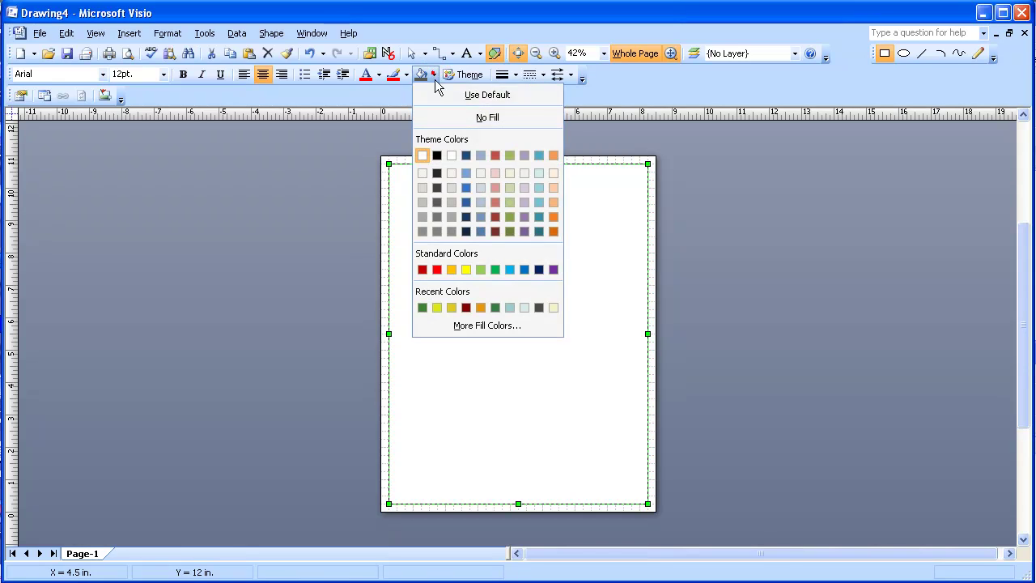
left_click(455, 120)
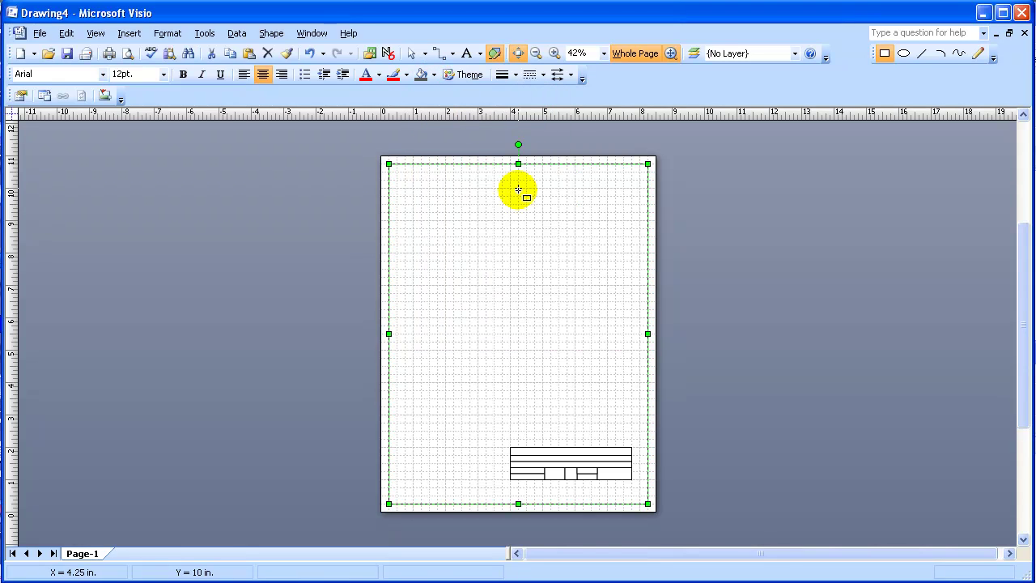
At 100% zoom, drag the 3.75 × 1 in title block into the border's lower-right corner
left_click(555, 53)
left_click(555, 52)
left_click_drag(1025, 319, 1025, 379)
left_click(664, 243)
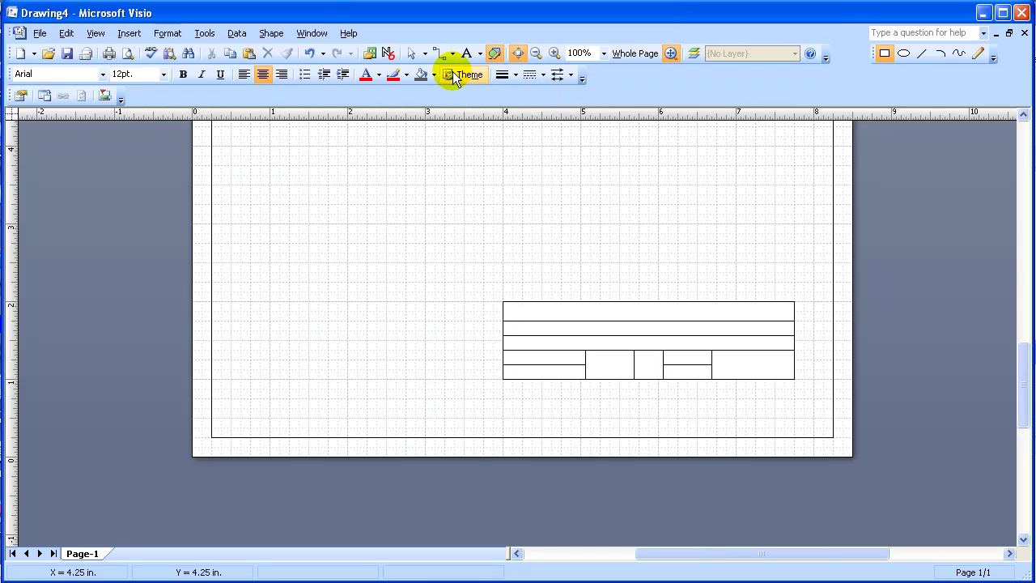
left_click(411, 53)
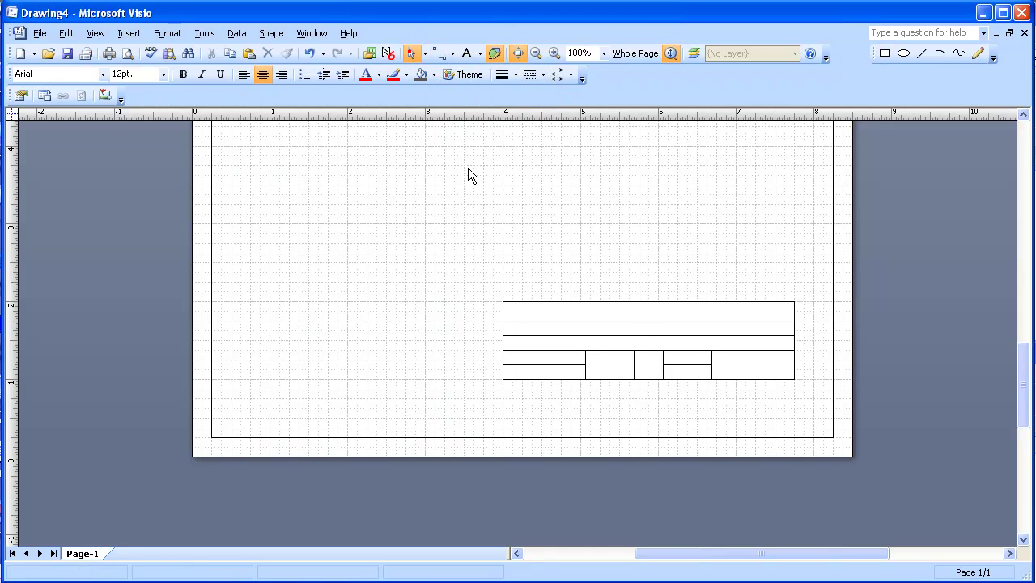
left_click_drag(439, 268, 775, 393)
left_click(630, 316)
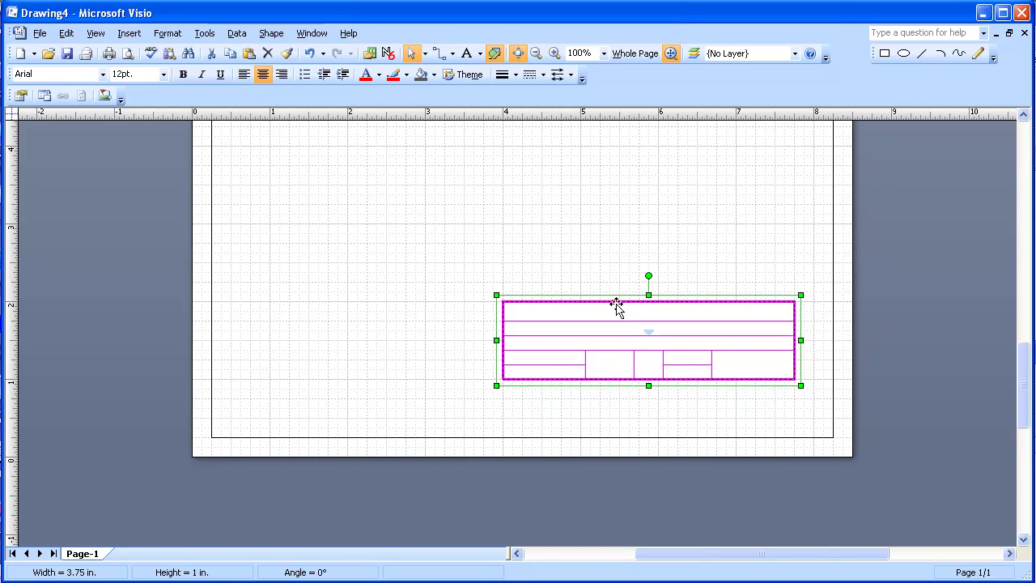
left_click_drag(616, 306, 645, 355)
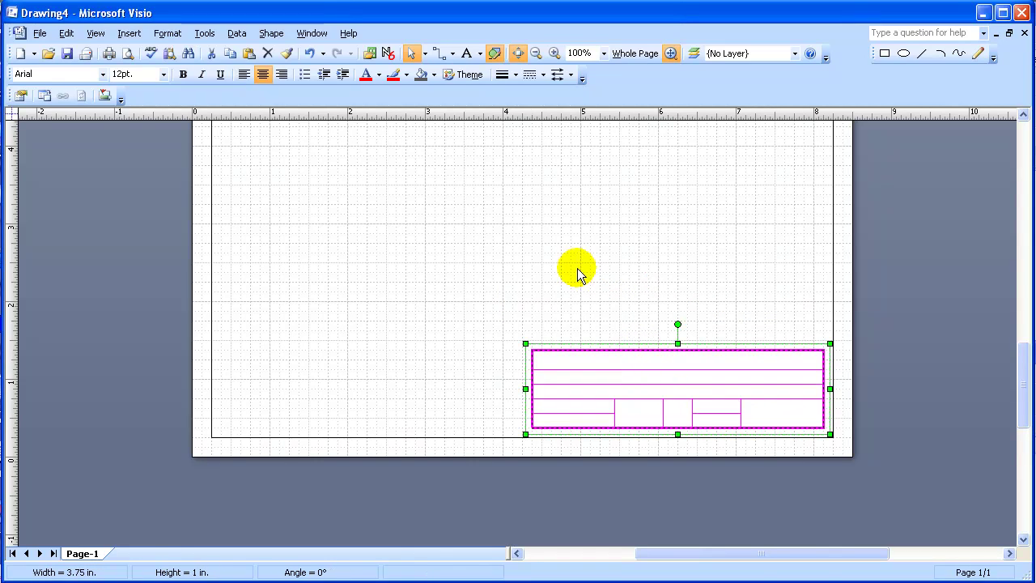
left_click(574, 266)
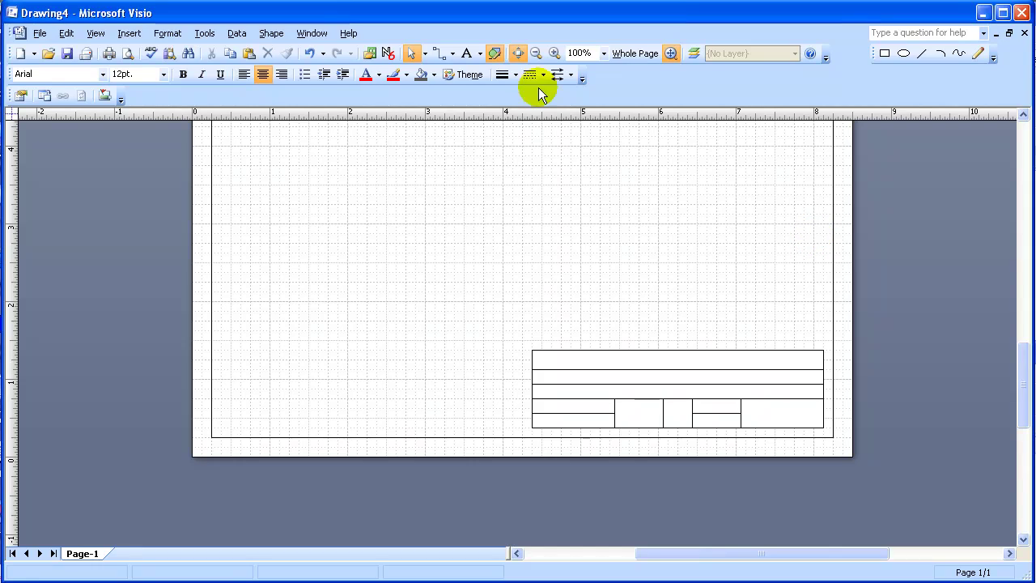
Add layers named Border, Title Block and Title text in Layer Properties
left_click(694, 54)
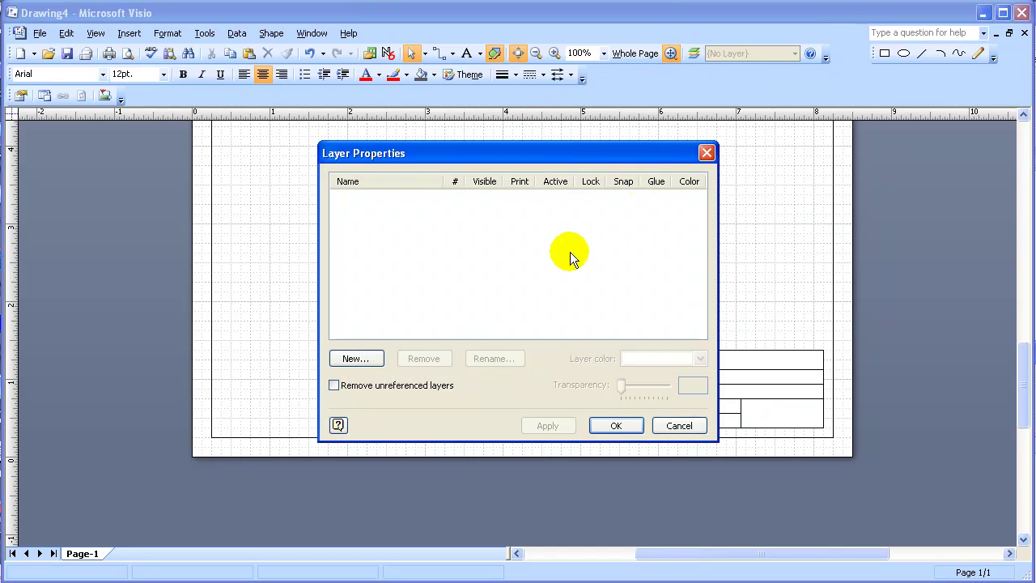
left_click(357, 358)
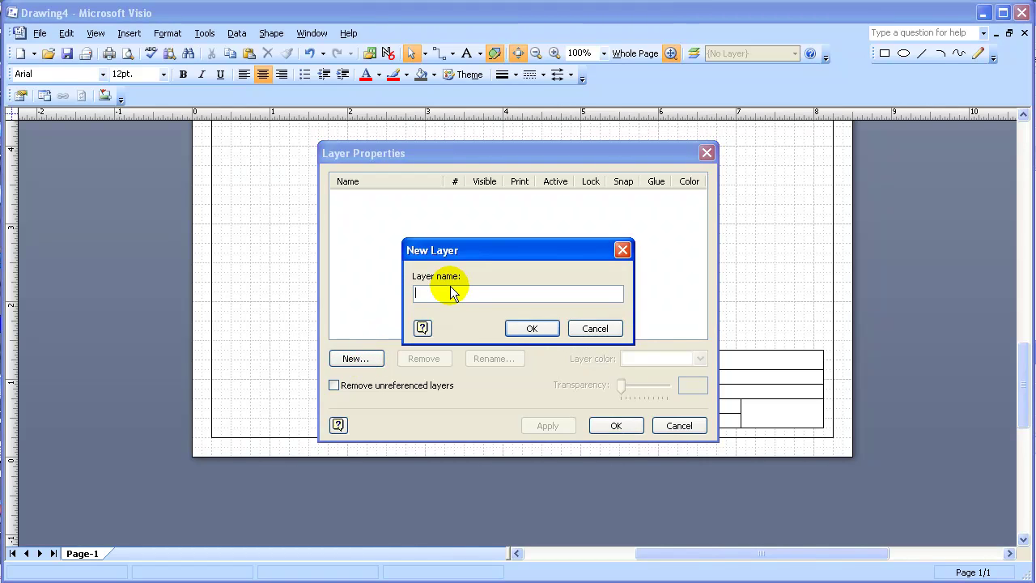
type("Border")
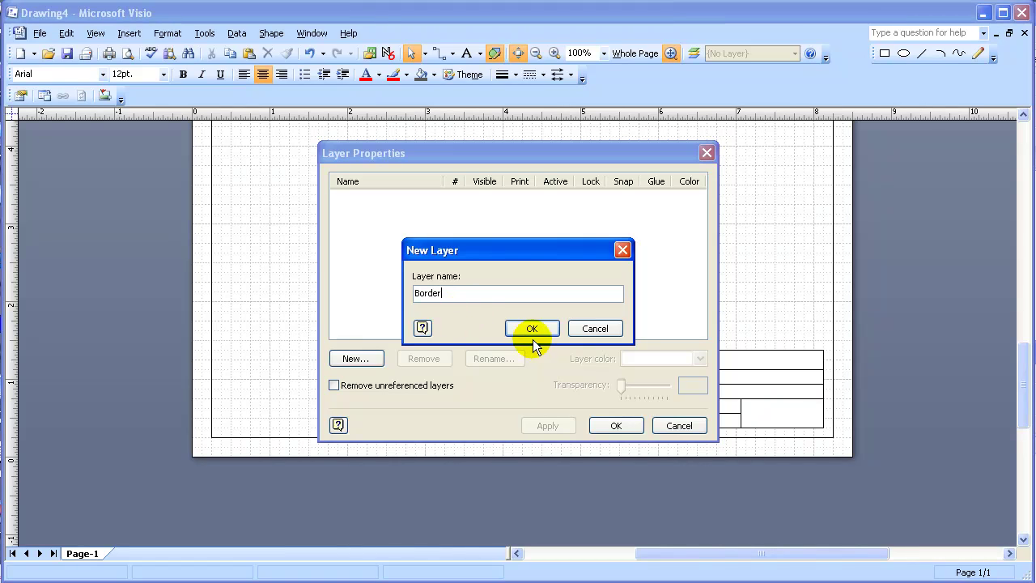
left_click(531, 327)
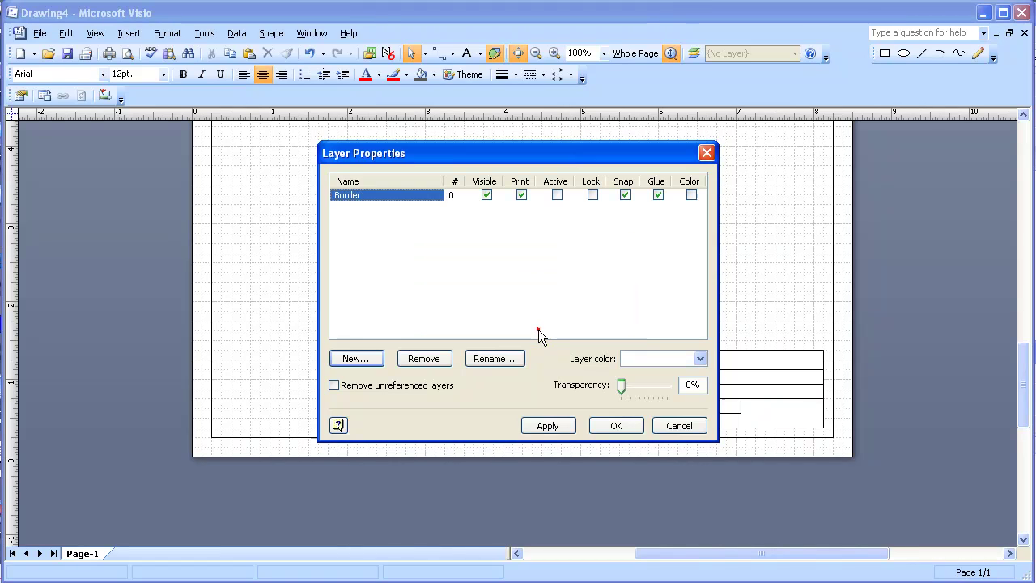
left_click(354, 358)
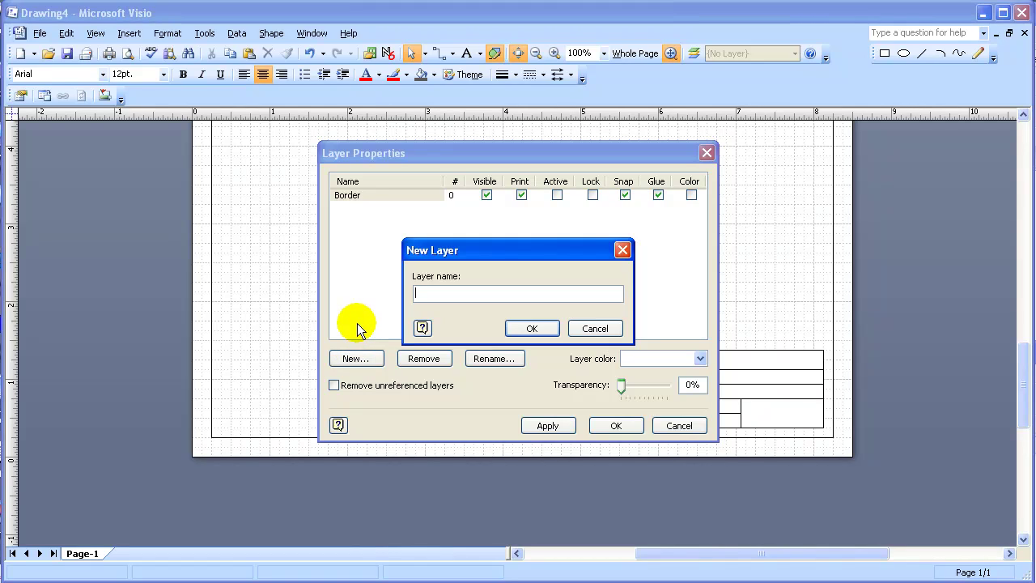
type("Title")
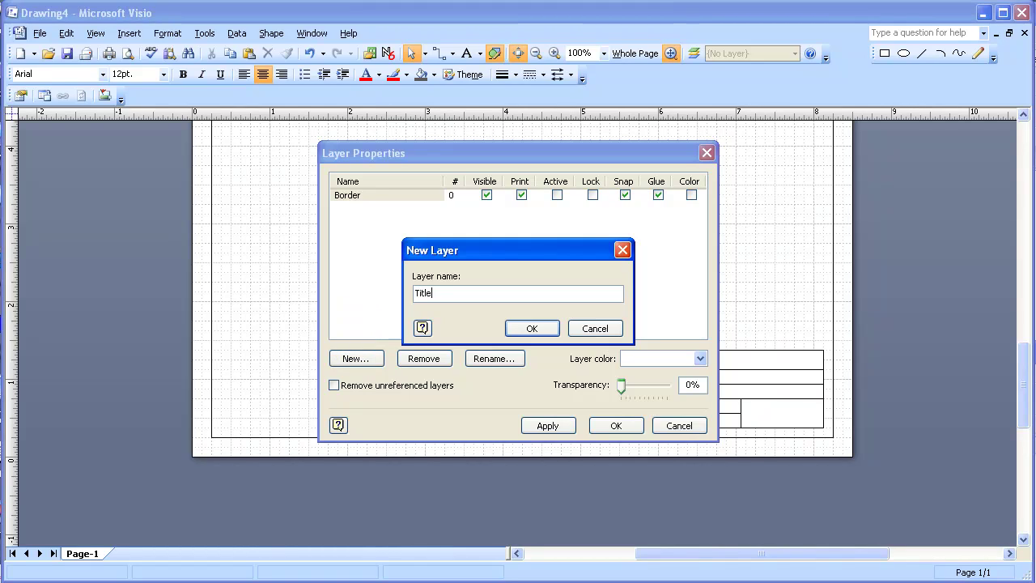
type(" Block")
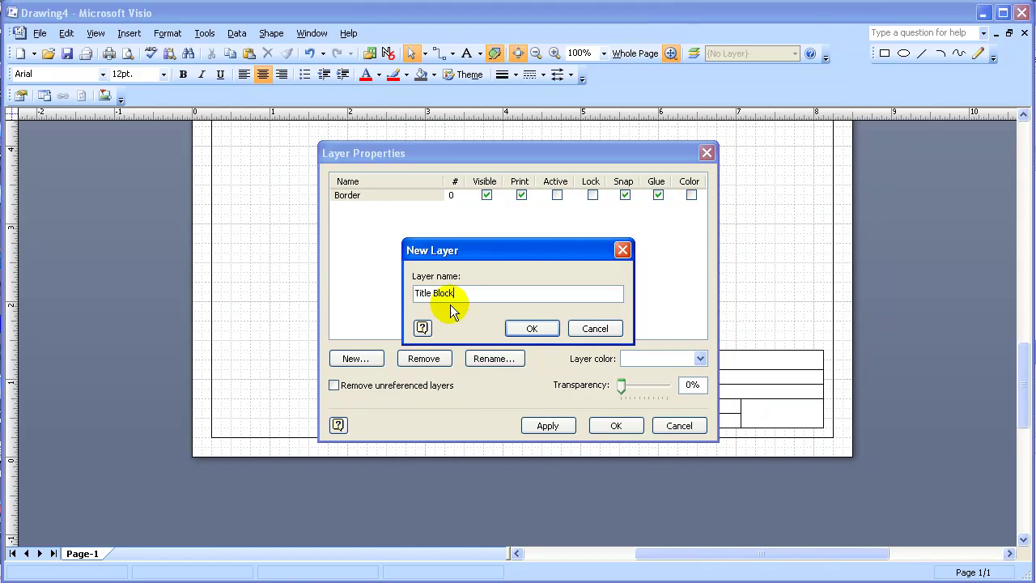
left_click(532, 328)
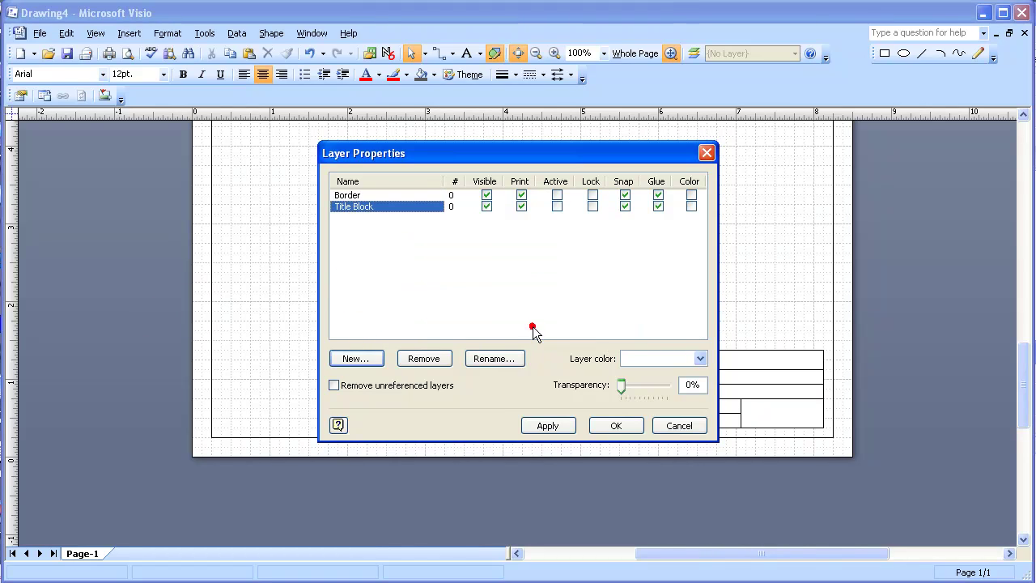
left_click(355, 359)
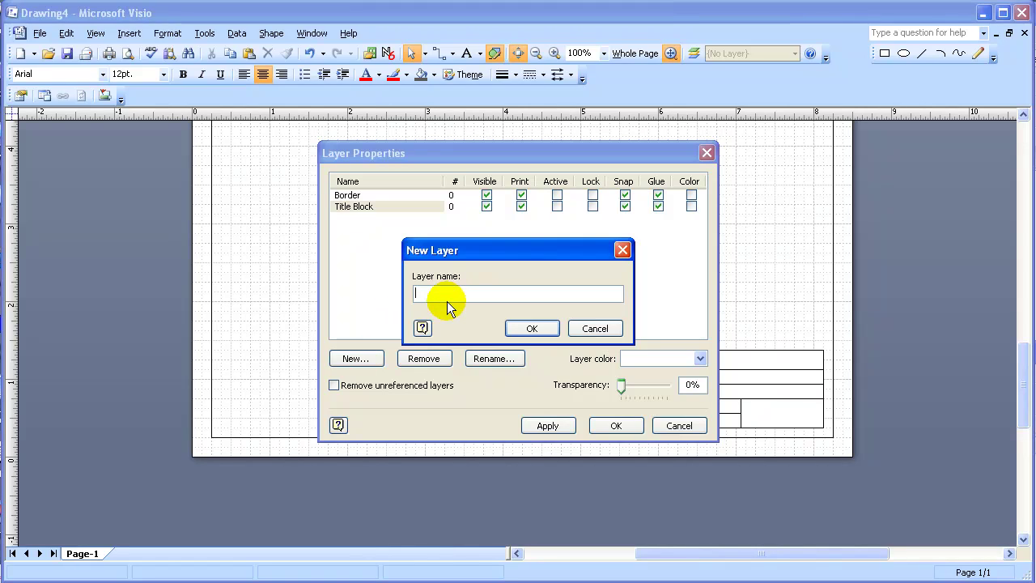
type("Title text")
left_click(535, 328)
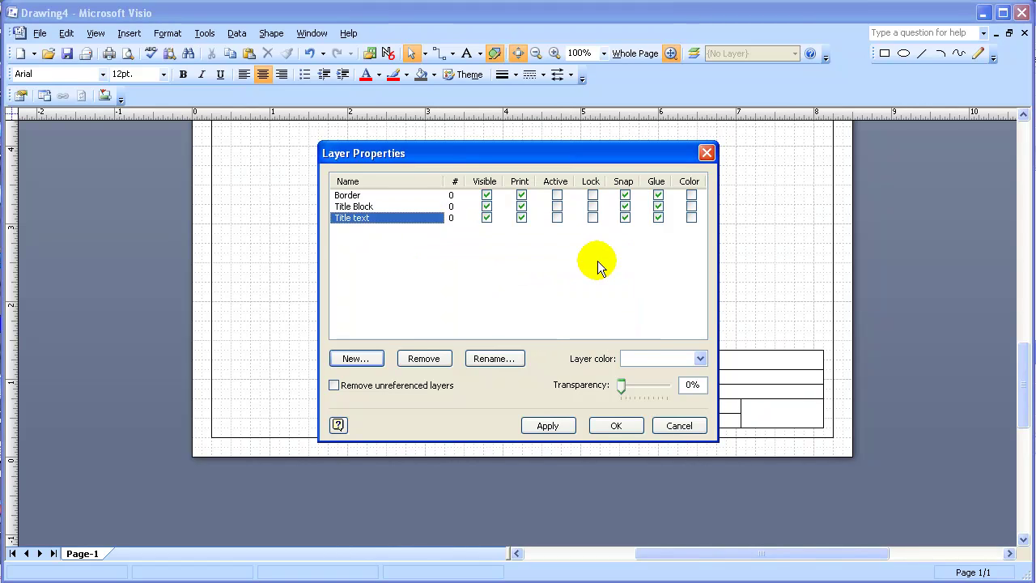
Turn on layer colour 04 (blue) for the Border and Title Block layers and apply
left_click(692, 195)
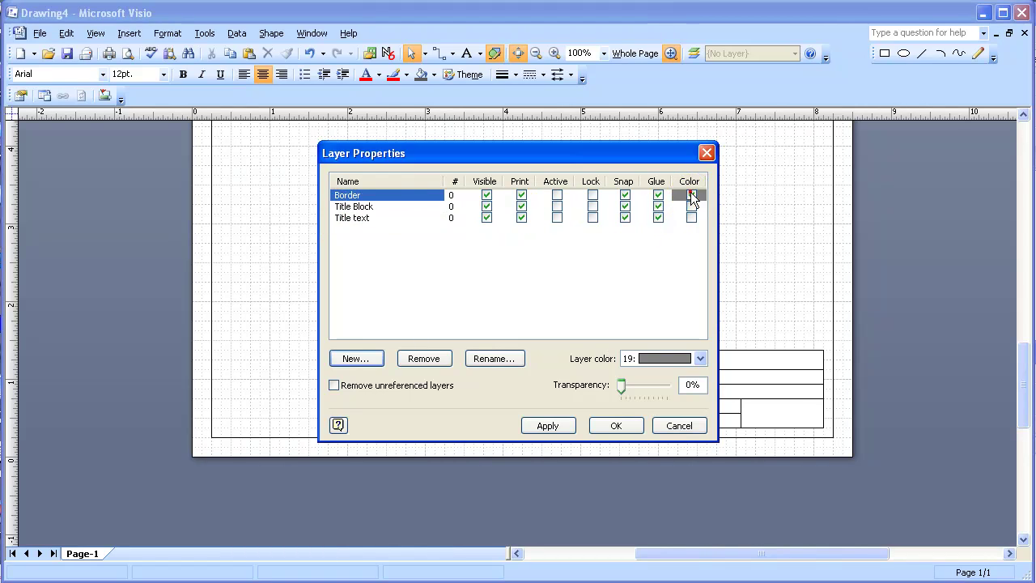
left_click(701, 359)
left_click_drag(703, 470, 703, 412)
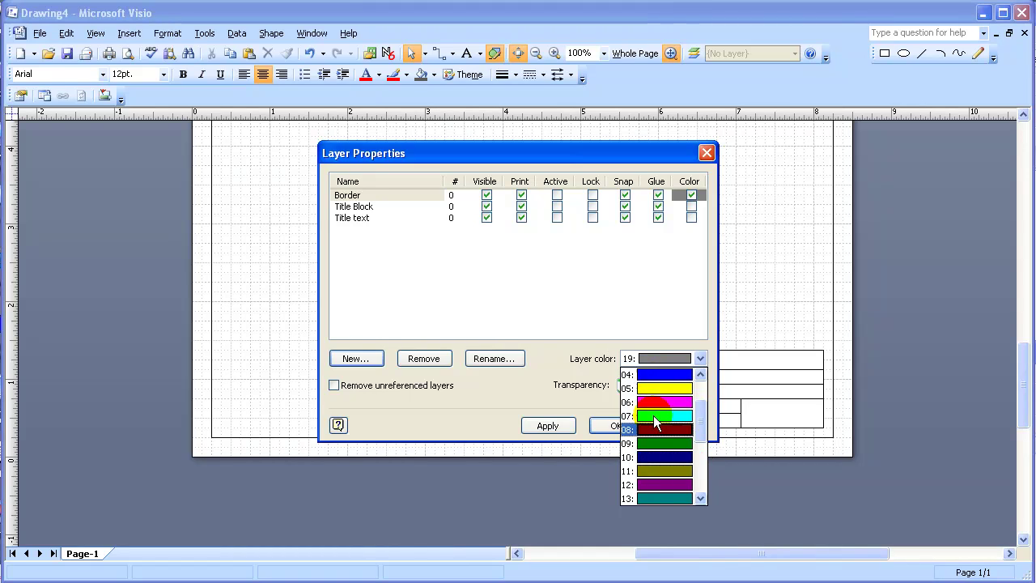
left_click(668, 374)
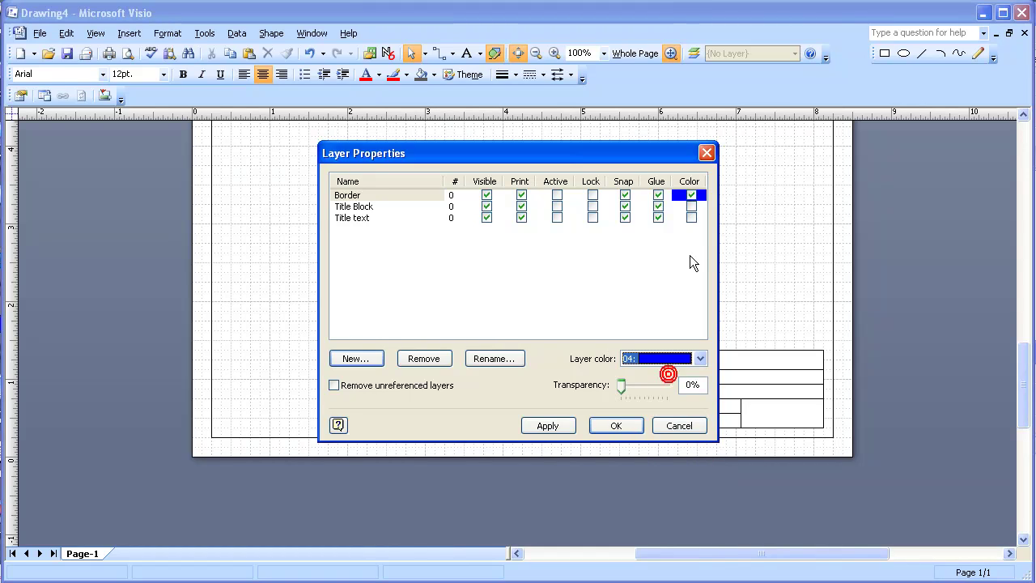
left_click(692, 208)
left_click(700, 358)
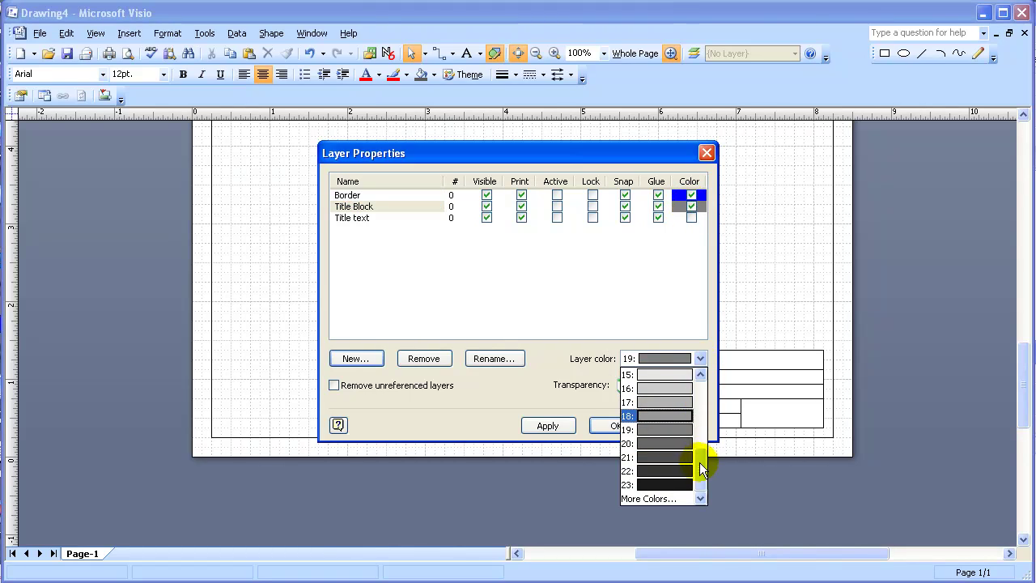
left_click_drag(701, 468, 705, 394)
left_click(673, 436)
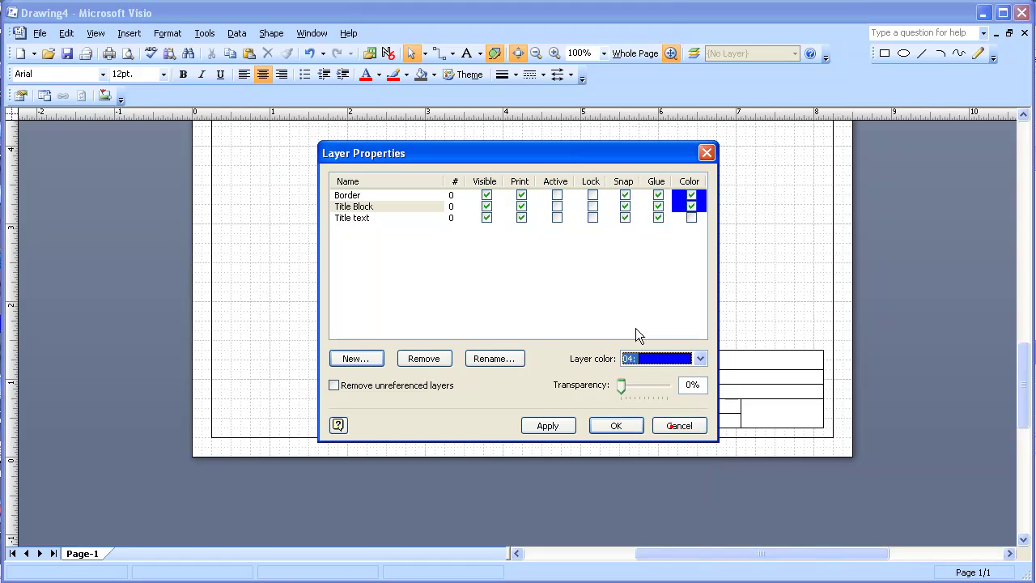
left_click(609, 425)
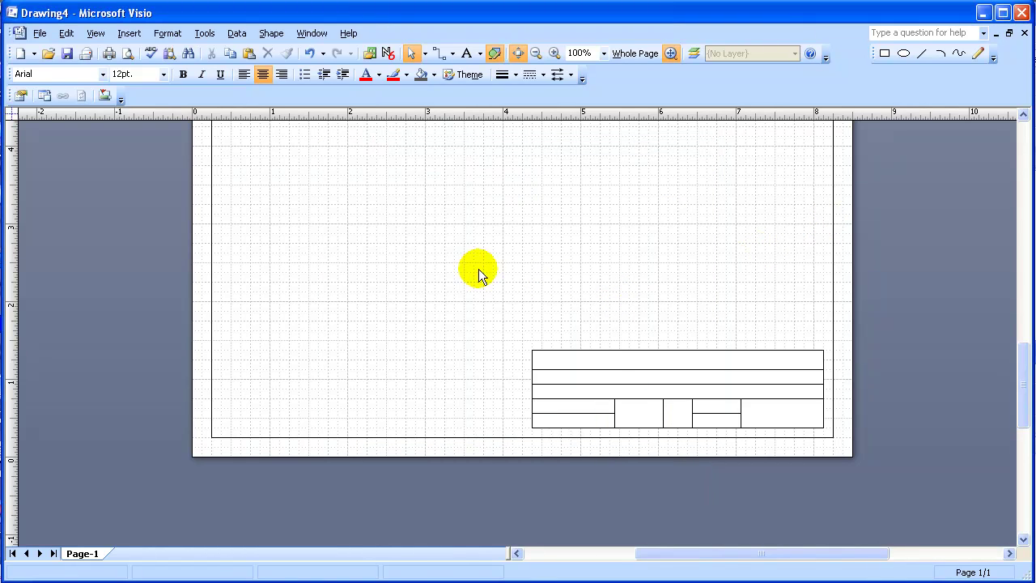
Put the page border rectangle on the Border layer
left_click(833, 257)
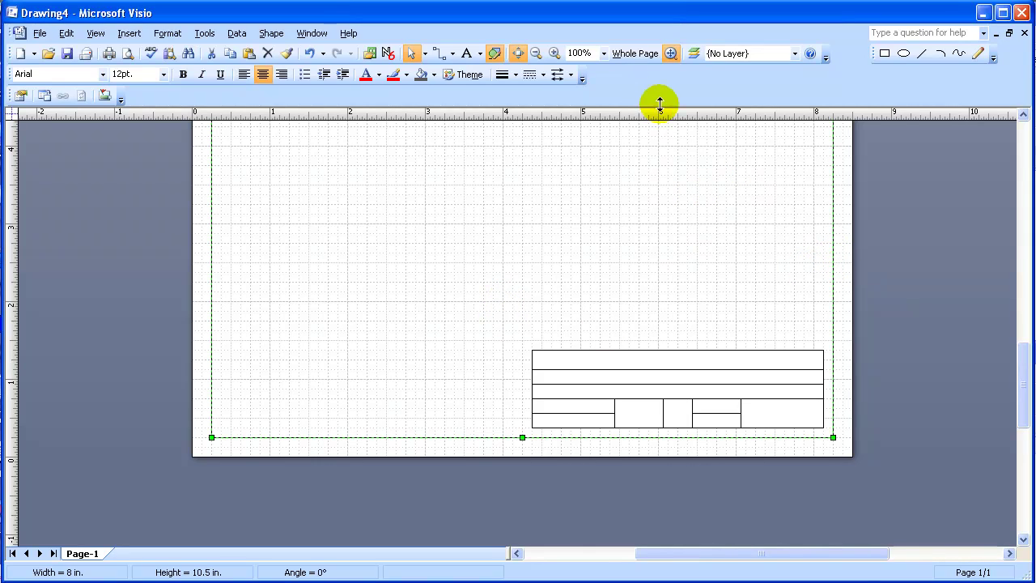
left_click(795, 54)
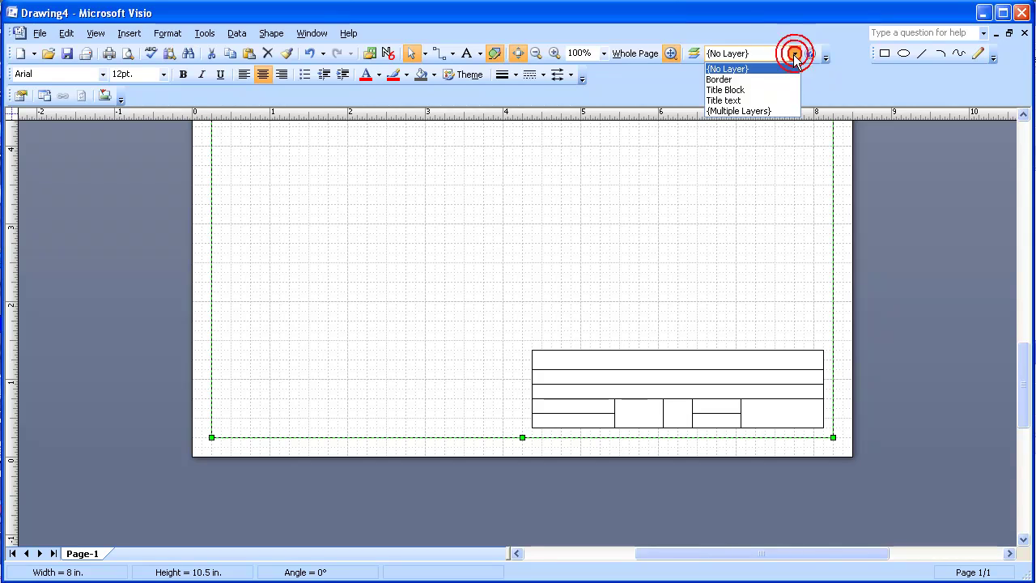
left_click(742, 79)
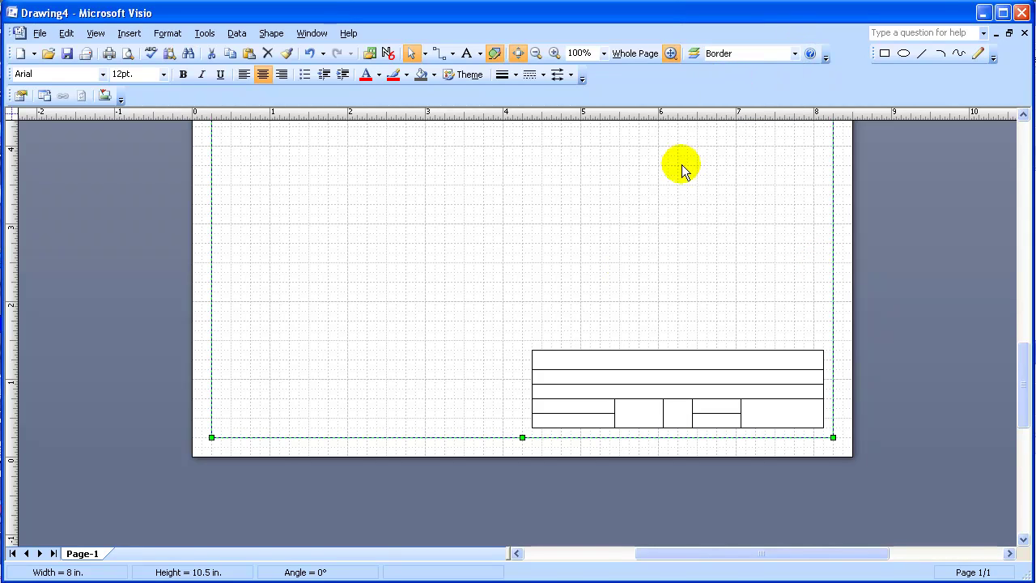
Put the title block shapes on the Title Block layer
left_click_drag(511, 289, 829, 431)
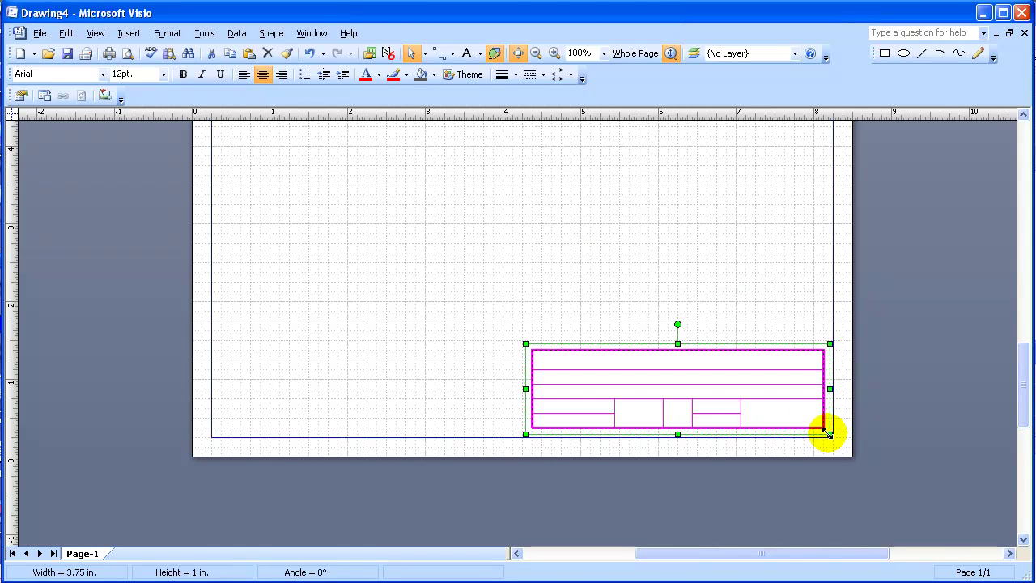
left_click(796, 54)
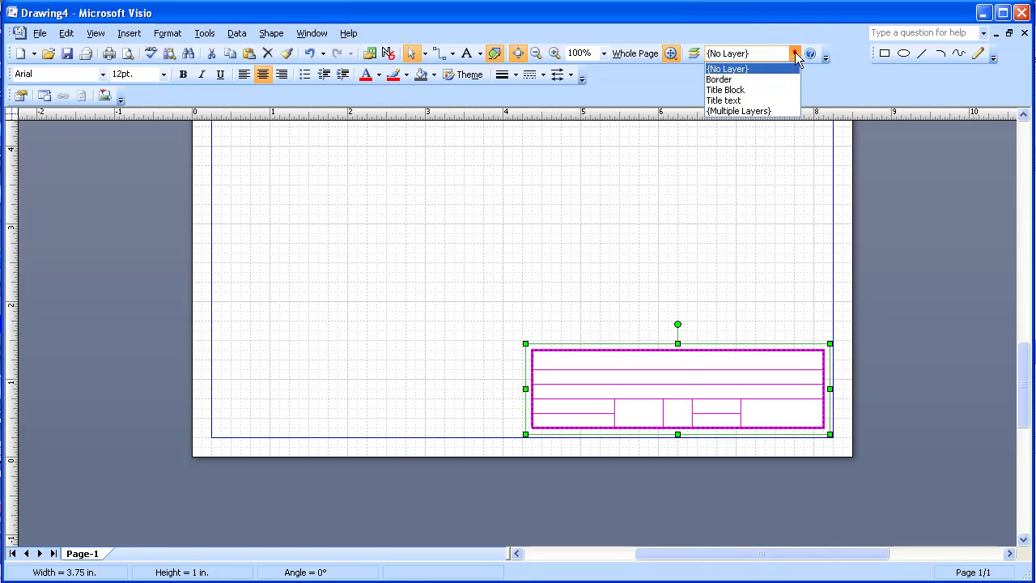
left_click(726, 90)
left_click(622, 240)
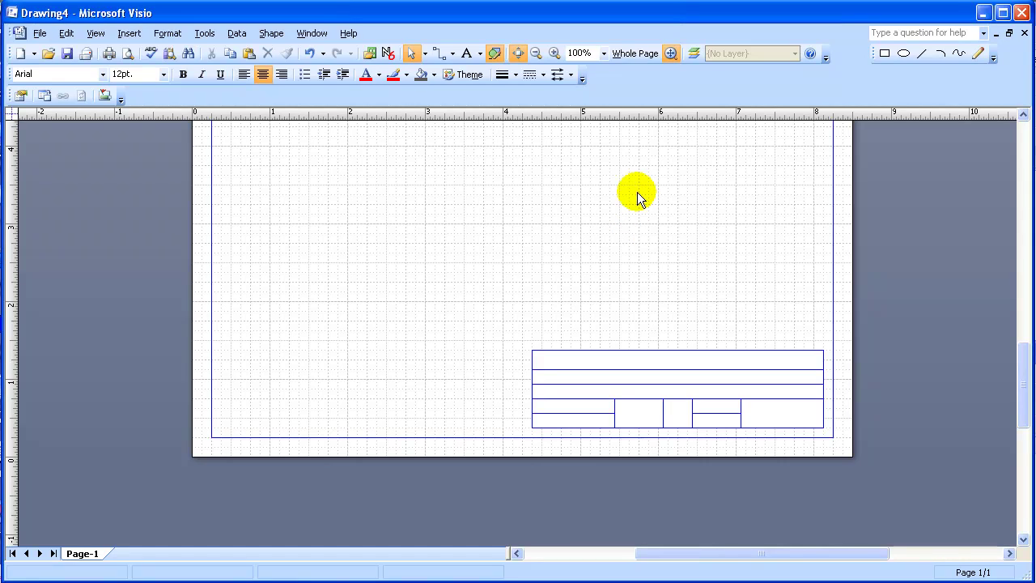
Lock the Border and Title Block layers, then verify the title block can't be selected
left_click(693, 55)
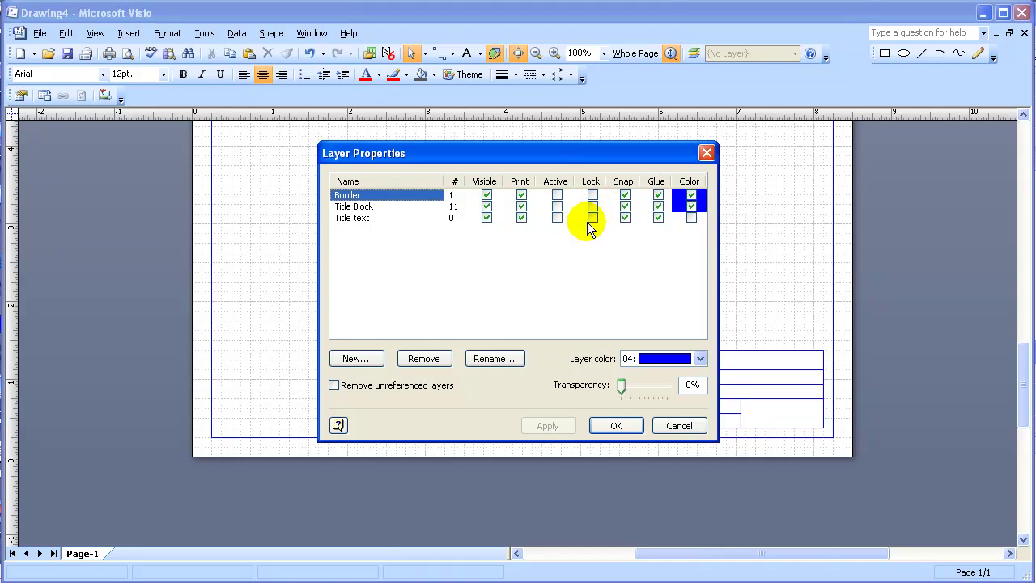
left_click(593, 195)
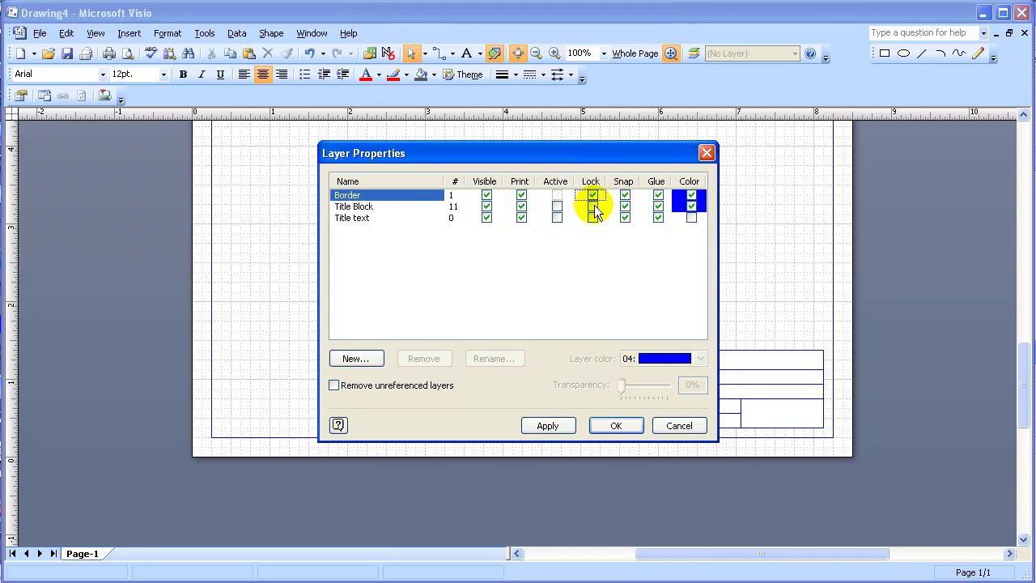
left_click(594, 207)
left_click(616, 425)
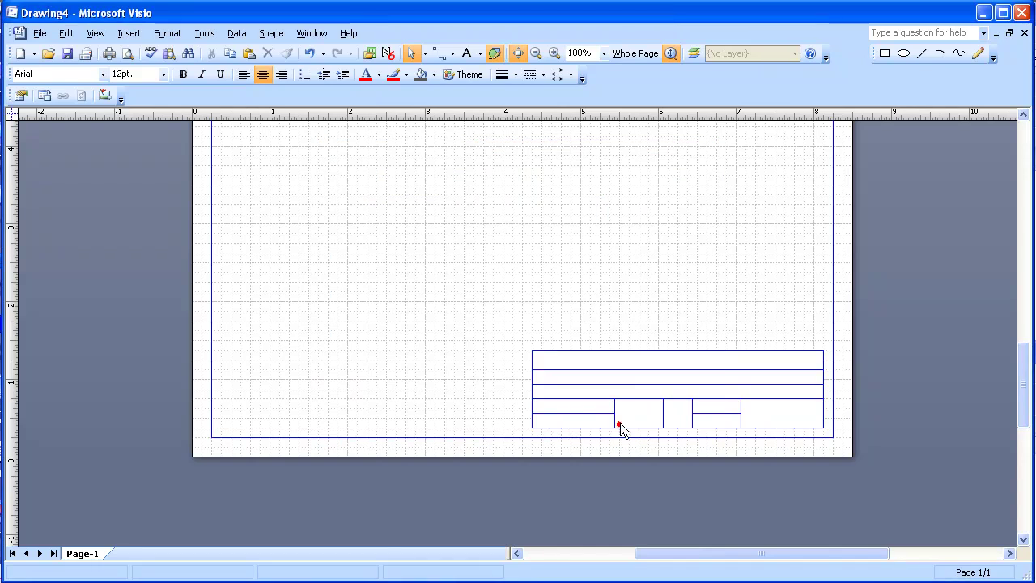
left_click(608, 351)
Zoom to 200% and scroll right to bring the lower-right title block into view
left_click(554, 53)
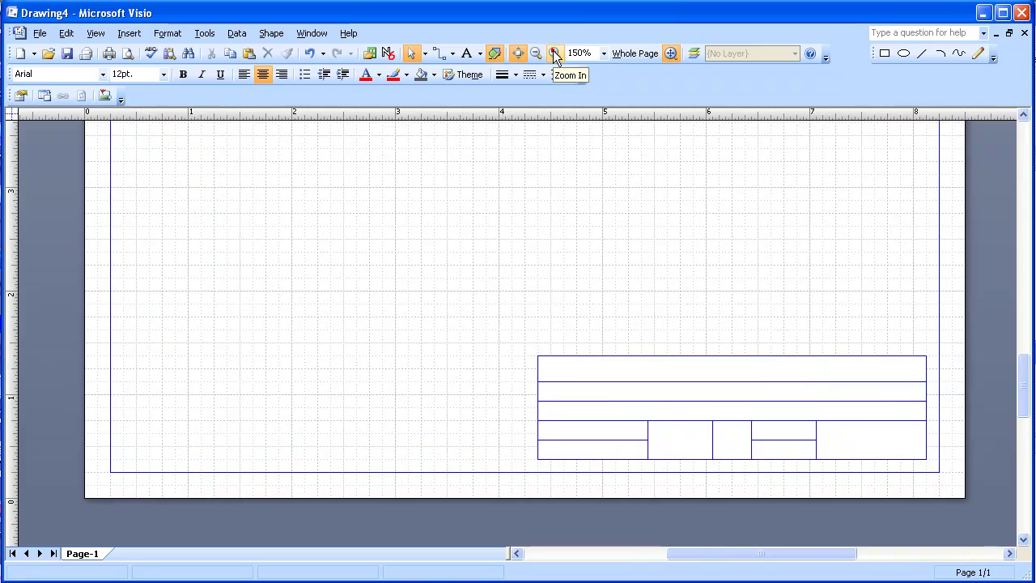
left_click(554, 53)
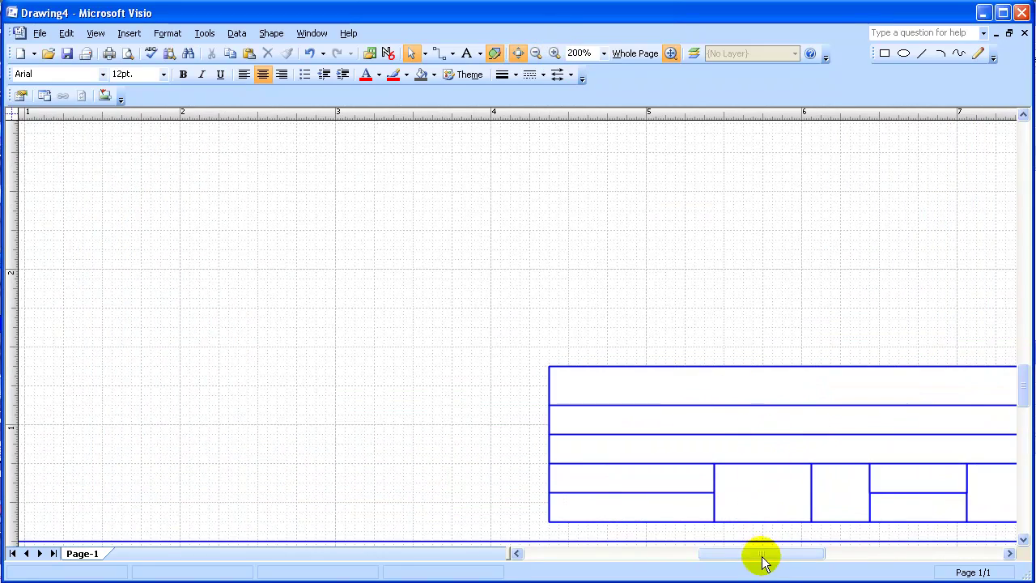
left_click_drag(762, 559, 796, 557)
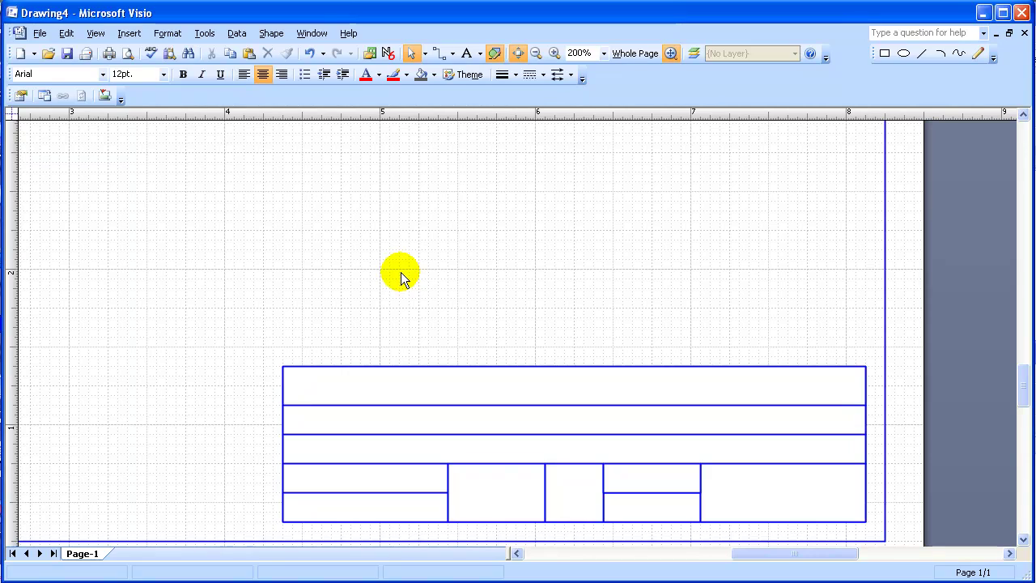
Add a 'Project Name' text box above the title block, sized 3.688 in. wide and 0.25 in. tall
left_click(467, 53)
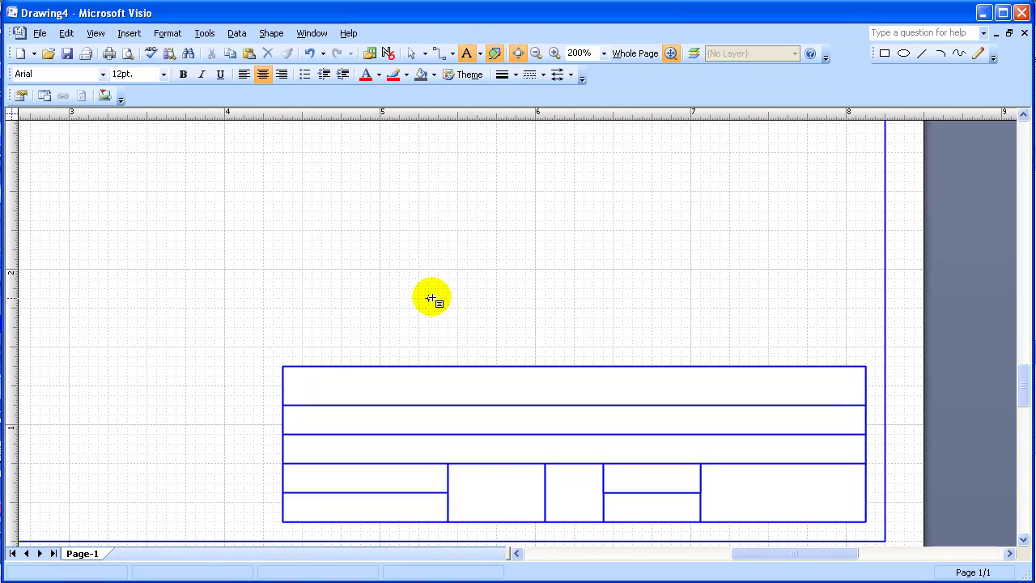
left_click(569, 285)
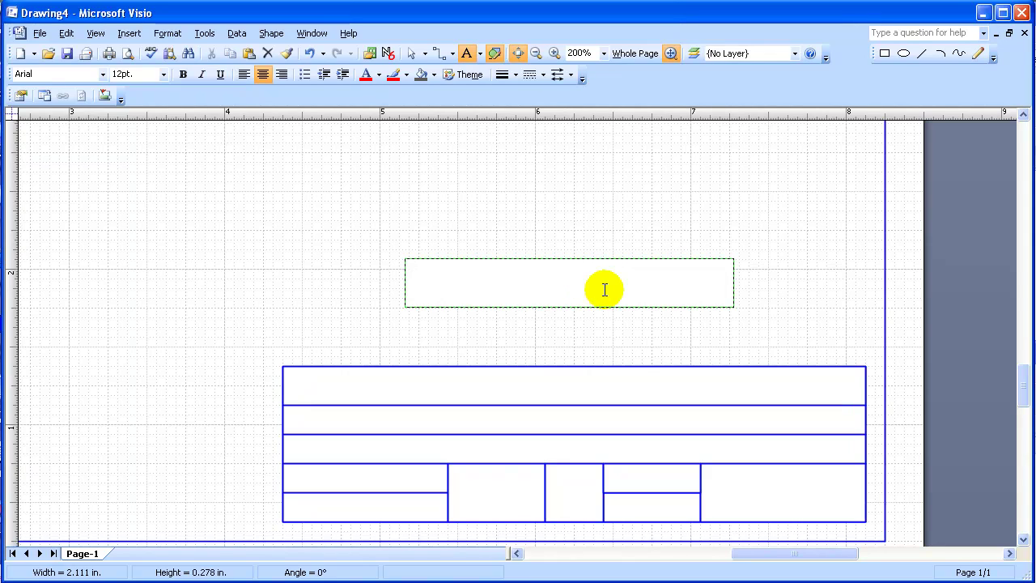
type("Proje")
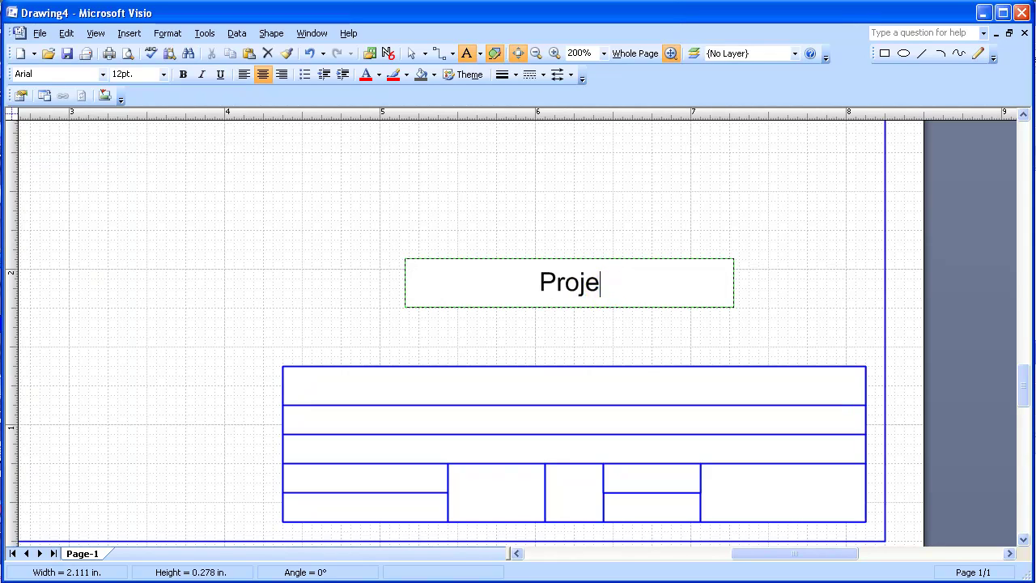
type("ct Name")
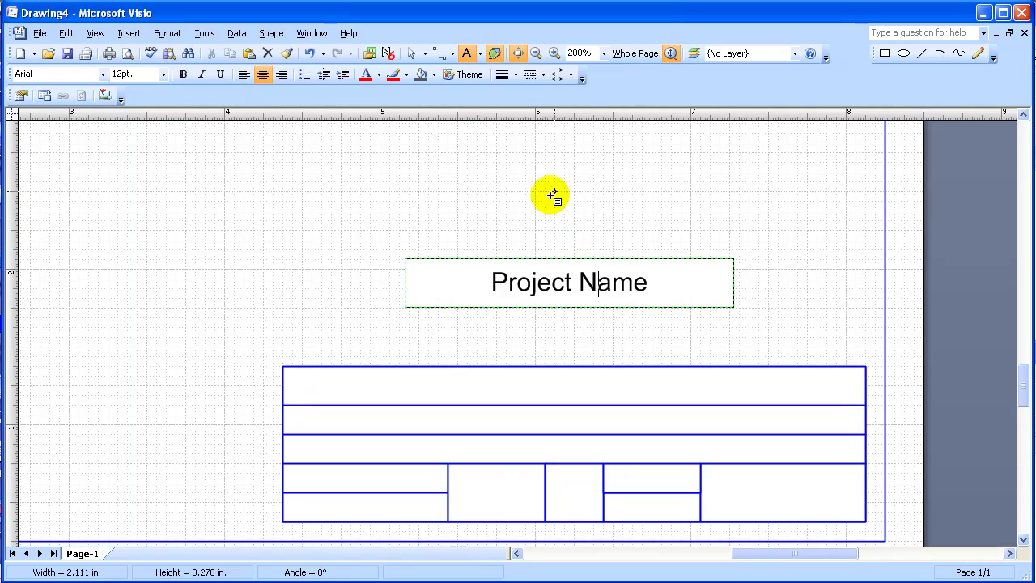
left_click(411, 52)
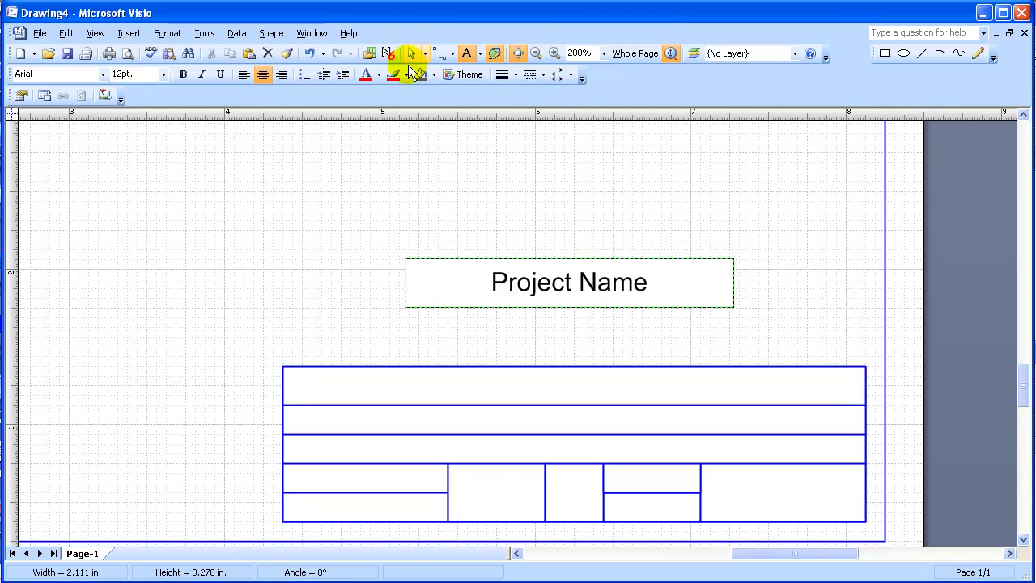
left_click(411, 53)
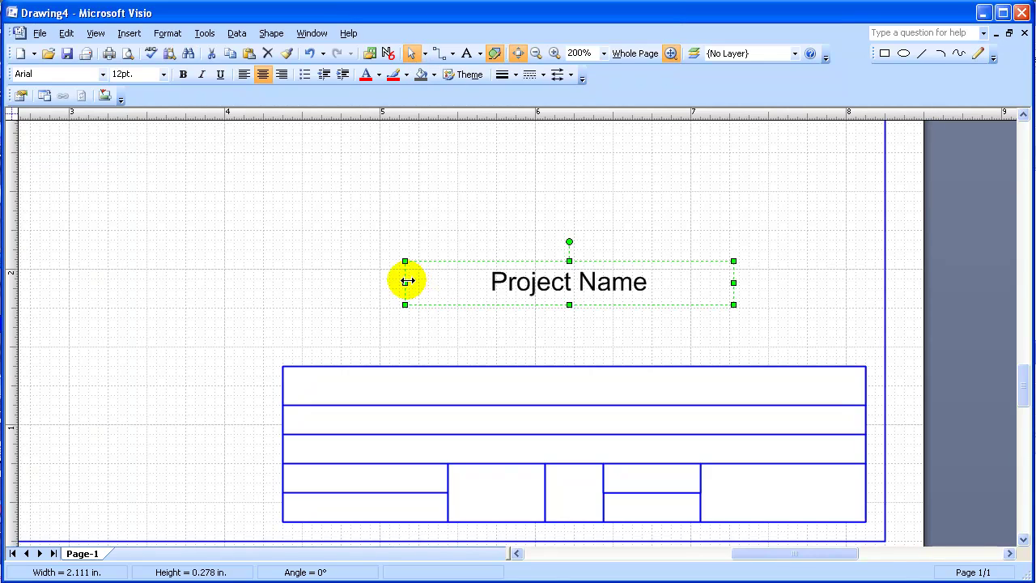
left_click_drag(406, 282, 283, 282)
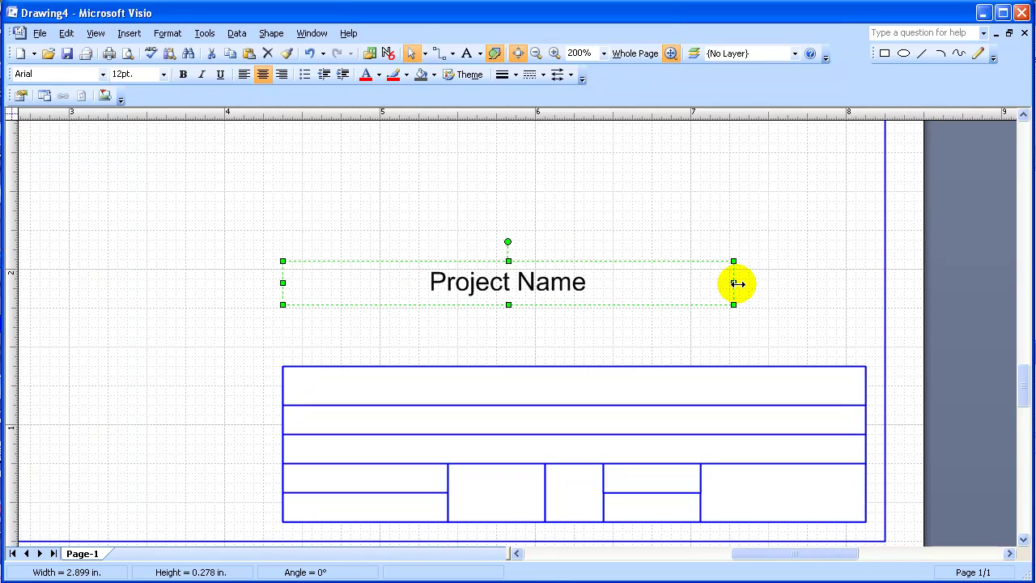
left_click_drag(737, 283, 858, 285)
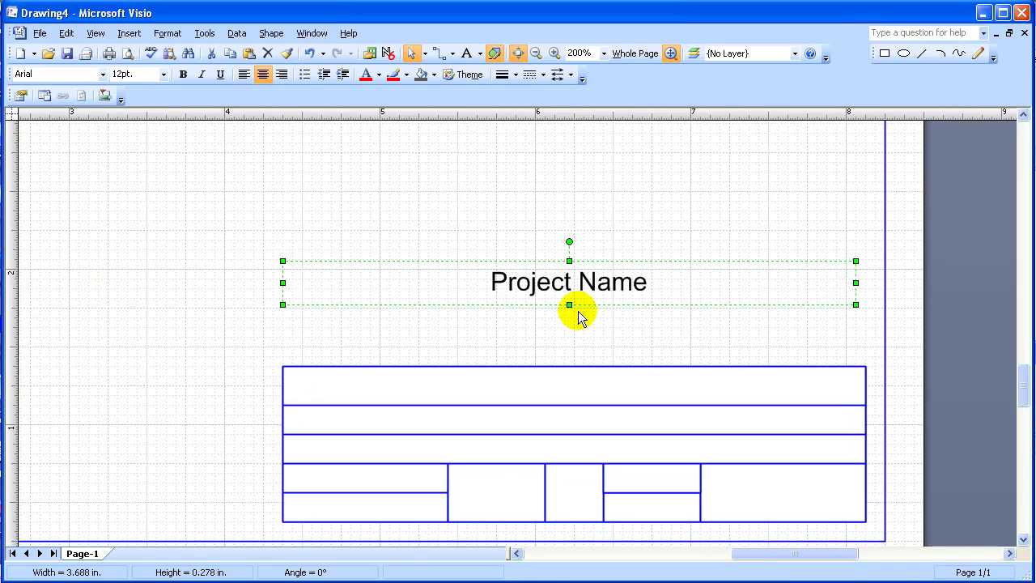
left_click_drag(570, 305, 571, 309)
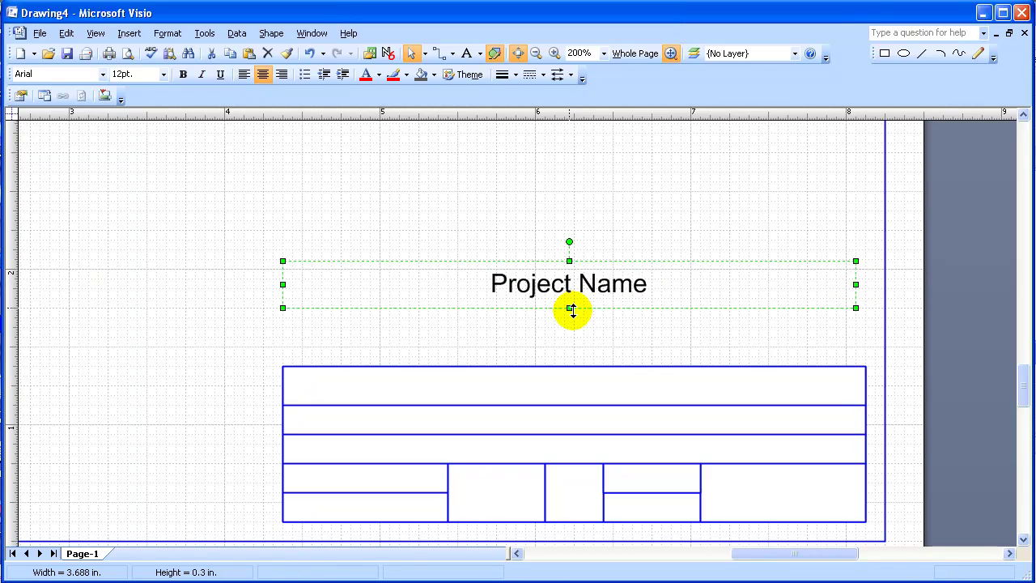
left_click_drag(569, 261, 570, 268)
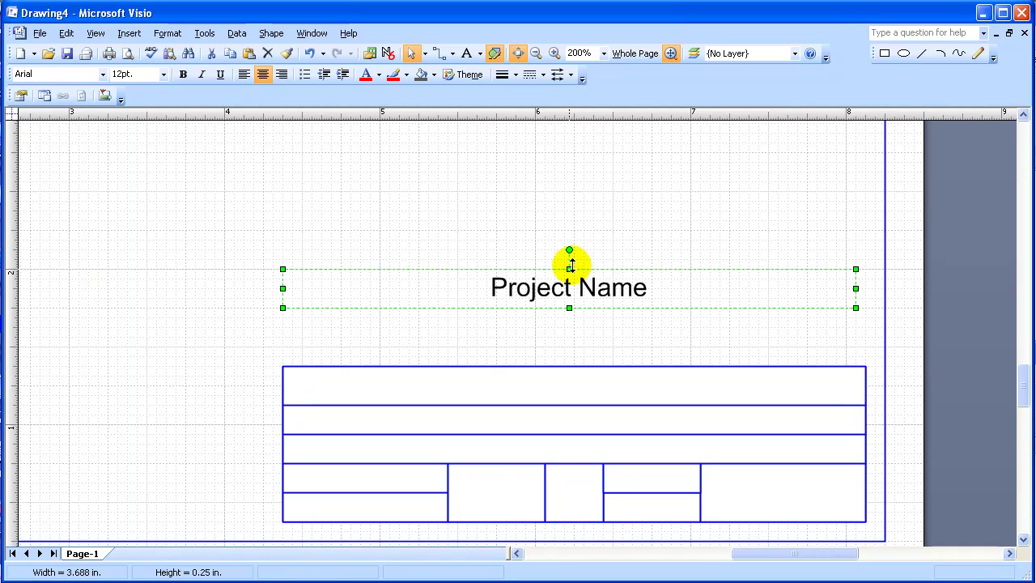
Copy Project Name into the top row at table width, and resize the original to 3.75 x 0.188 in
left_click(417, 230)
left_click(500, 281)
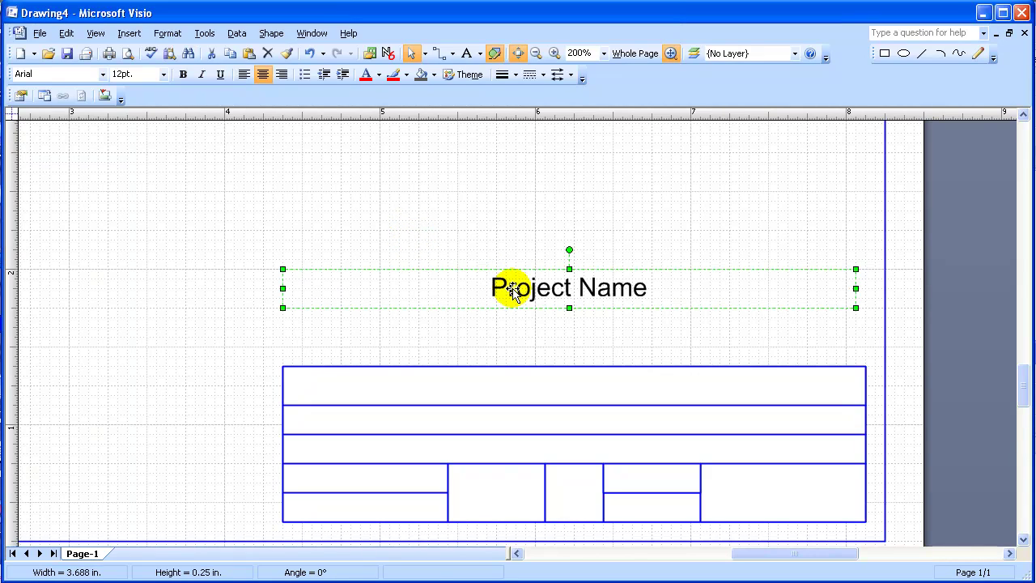
left_click_drag(508, 285, 523, 372)
left_click_drag(293, 385, 282, 385)
left_click(526, 290)
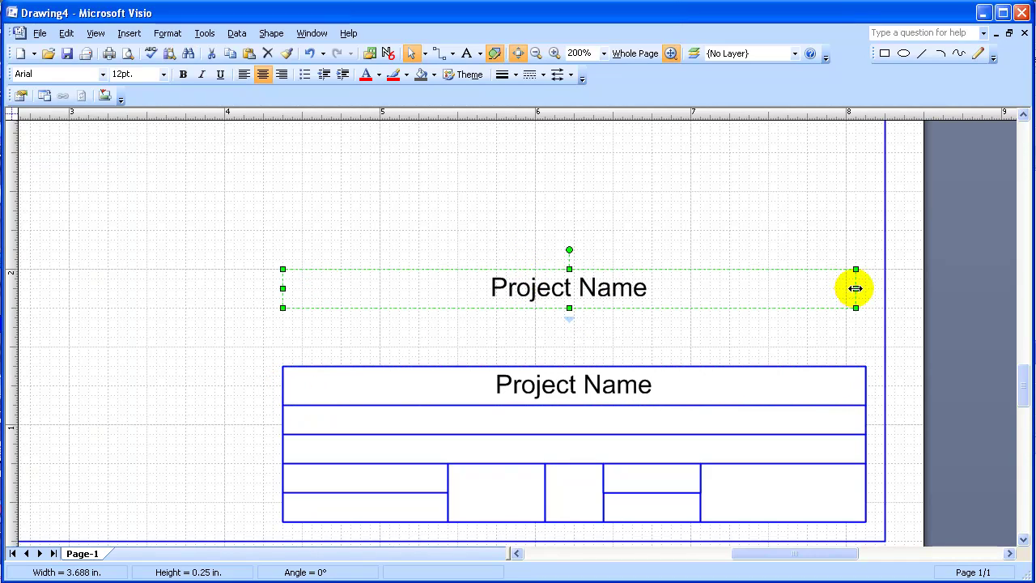
left_click_drag(856, 288, 866, 288)
left_click_drag(574, 308, 574, 297)
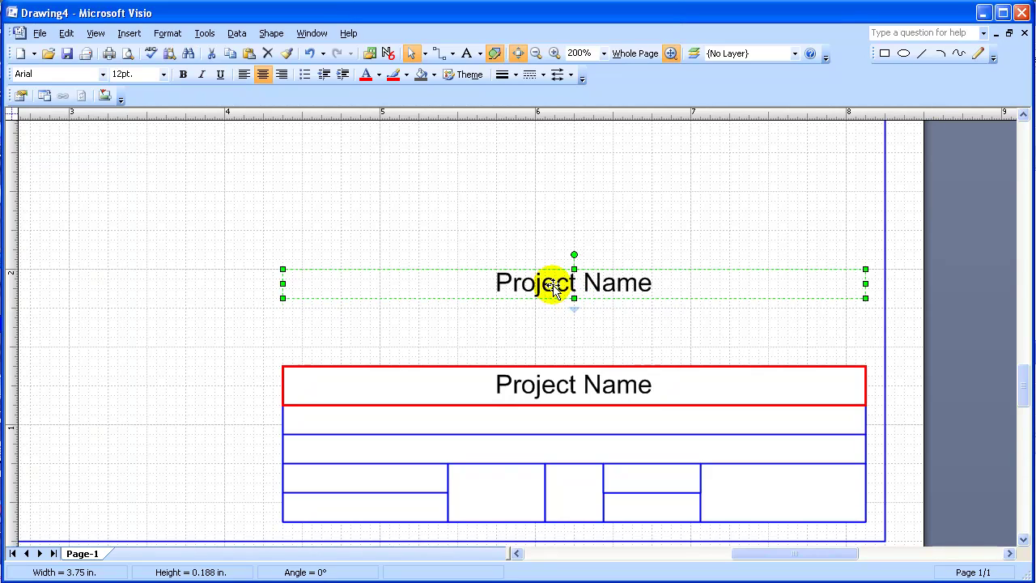
key("Escape")
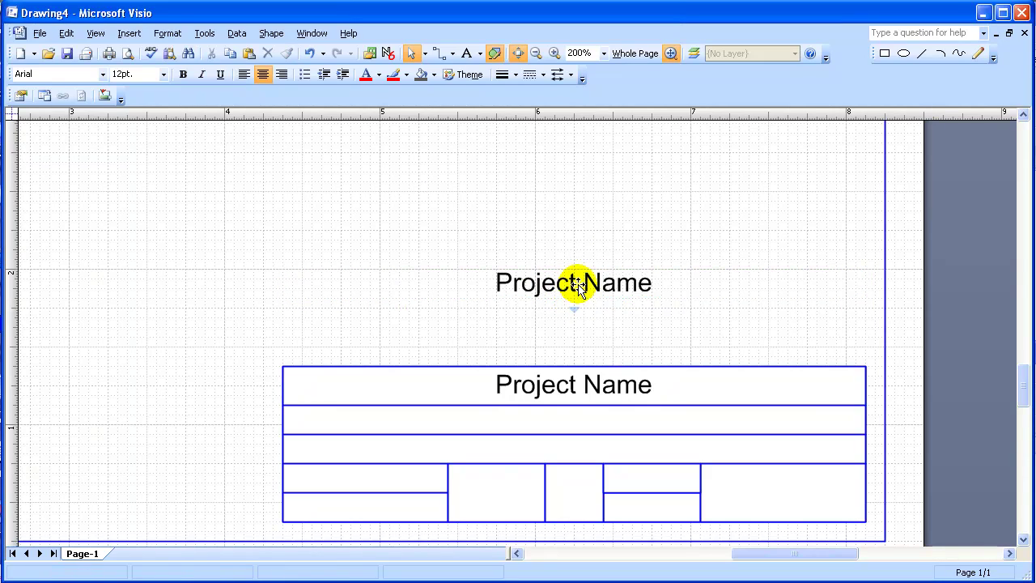
Set the upper Project Name label to 10 pt and copy it into the second and third rows
left_click(577, 284)
left_click(166, 76)
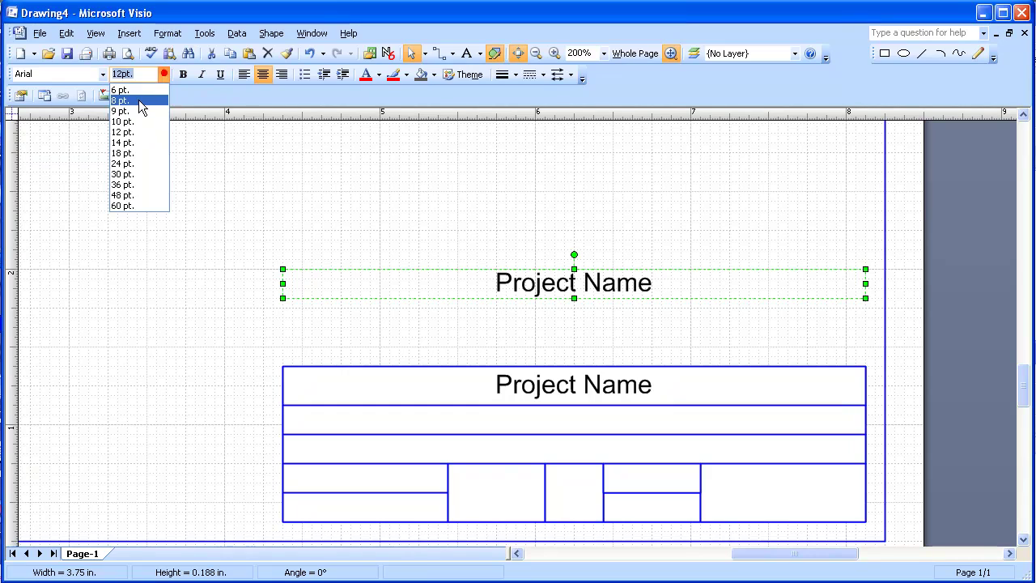
left_click(128, 122)
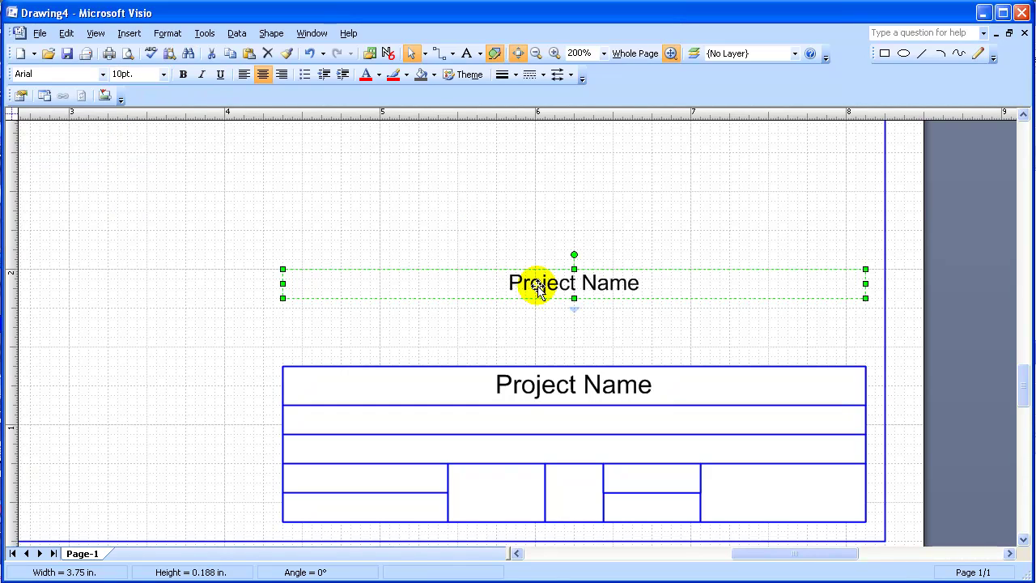
left_click_drag(550, 289, 553, 423)
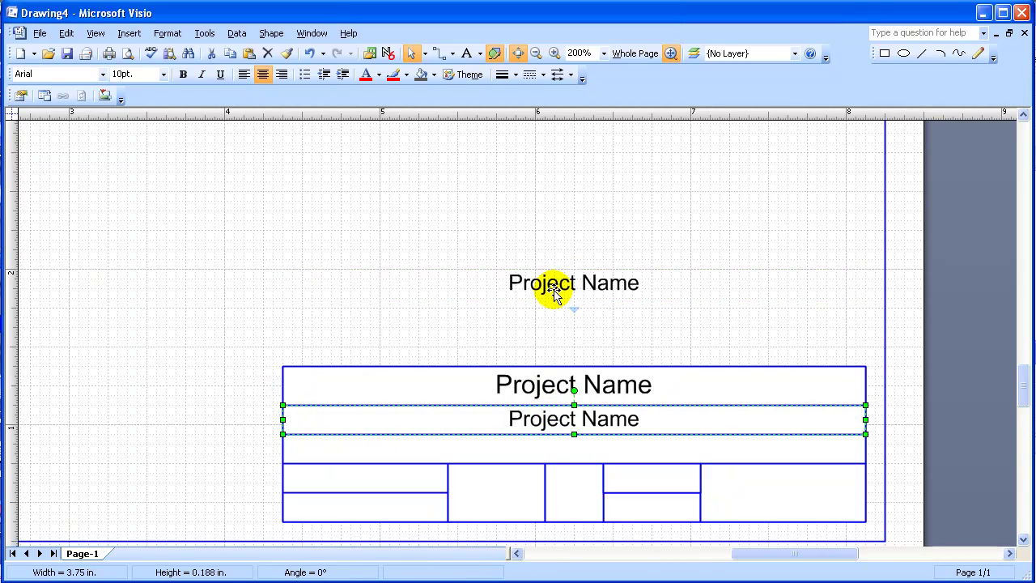
left_click_drag(553, 289, 555, 446)
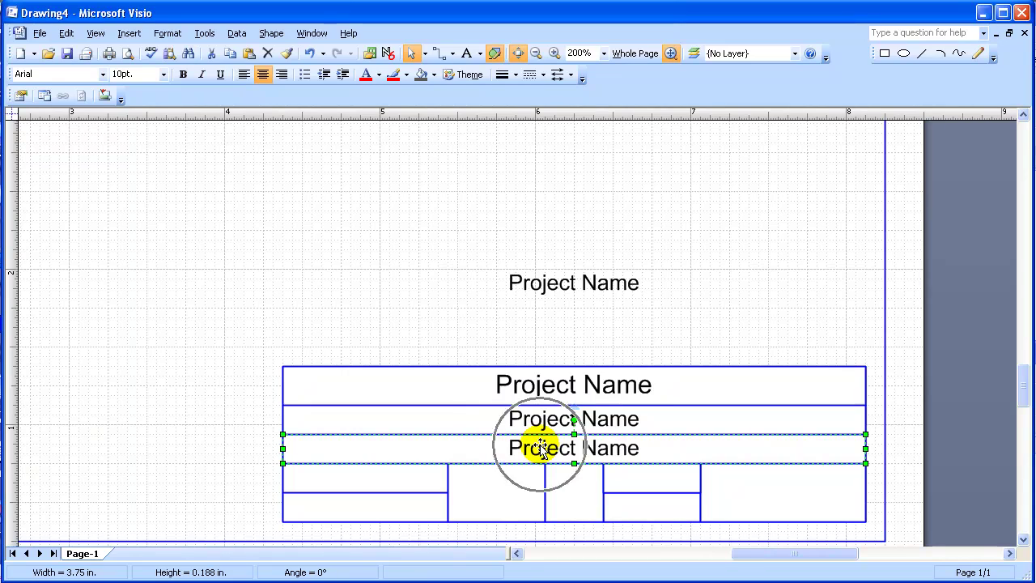
Relabel the second row 'Drawing Type' and the third row 'Drawing Specifics'
double_click(567, 421)
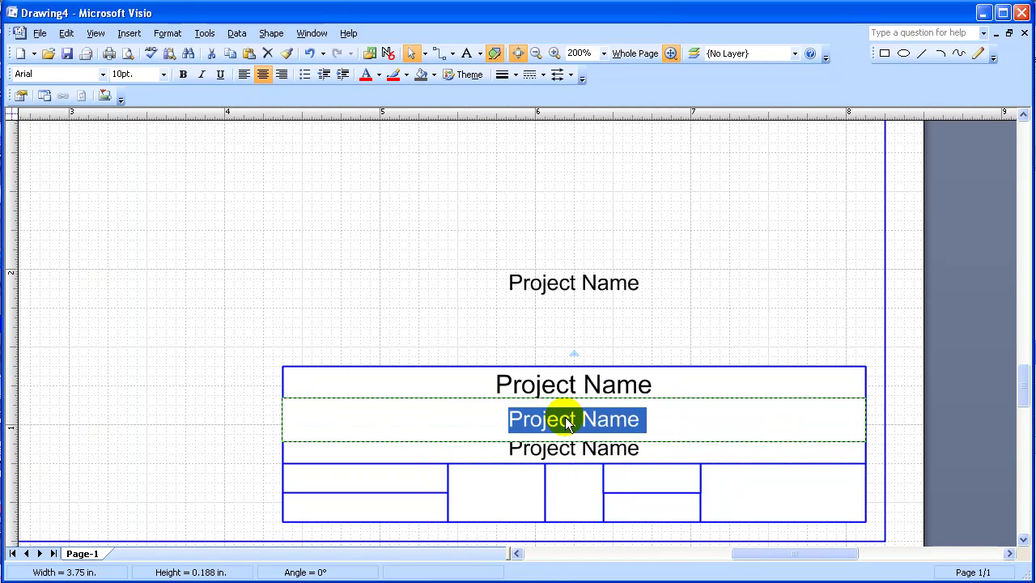
type("Dra")
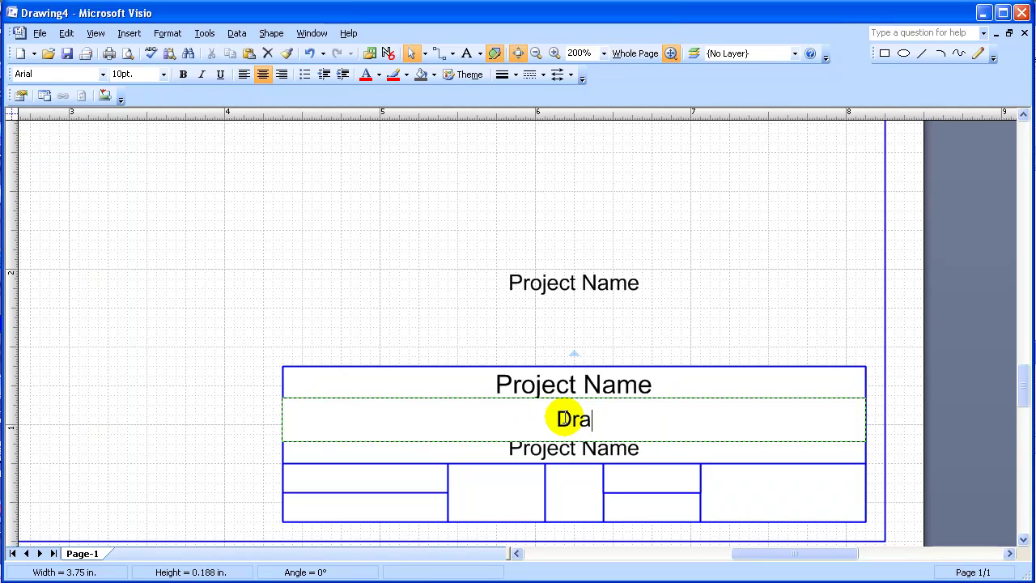
type("wing Type")
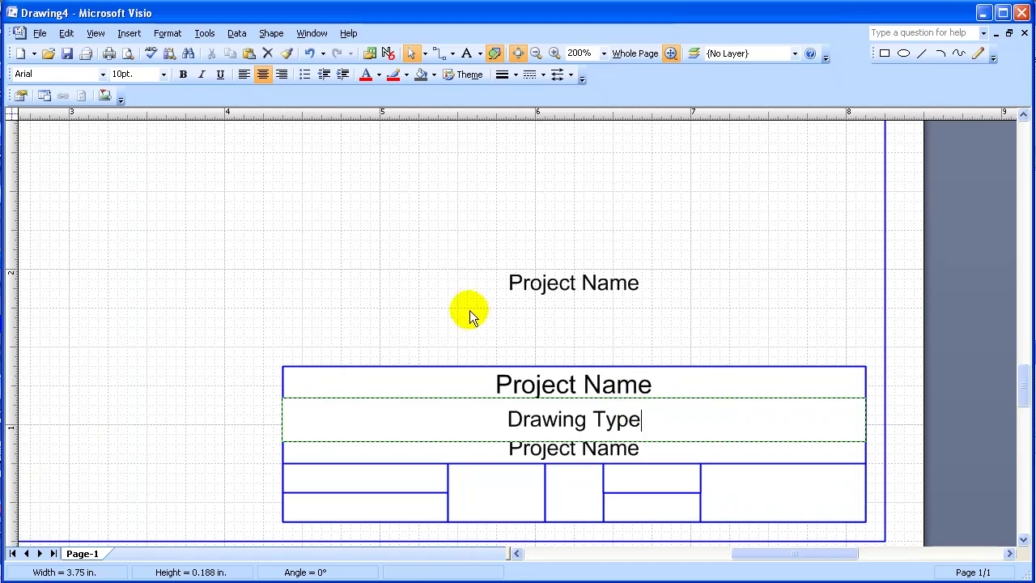
left_click(438, 311)
double_click(569, 451)
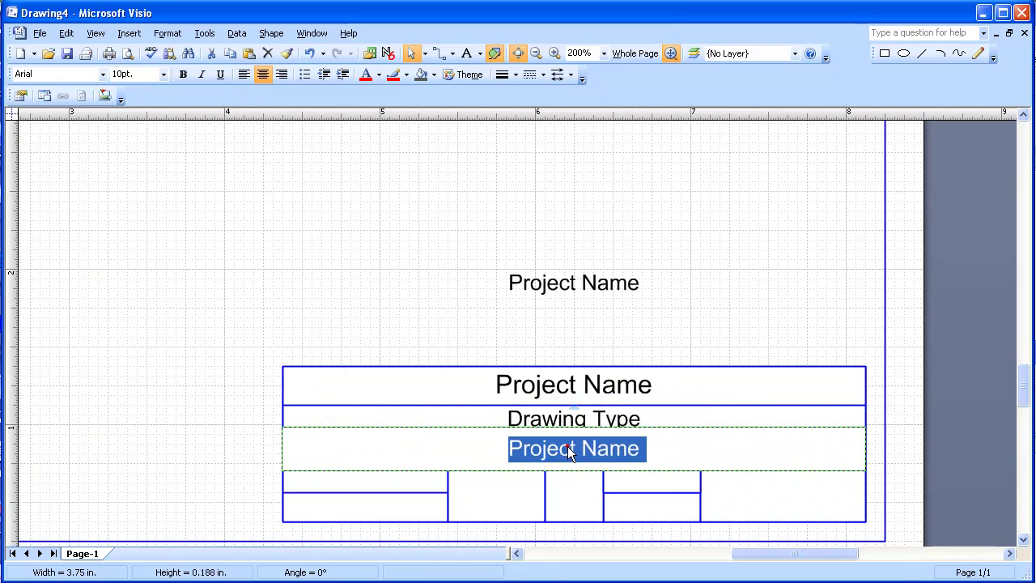
type("D")
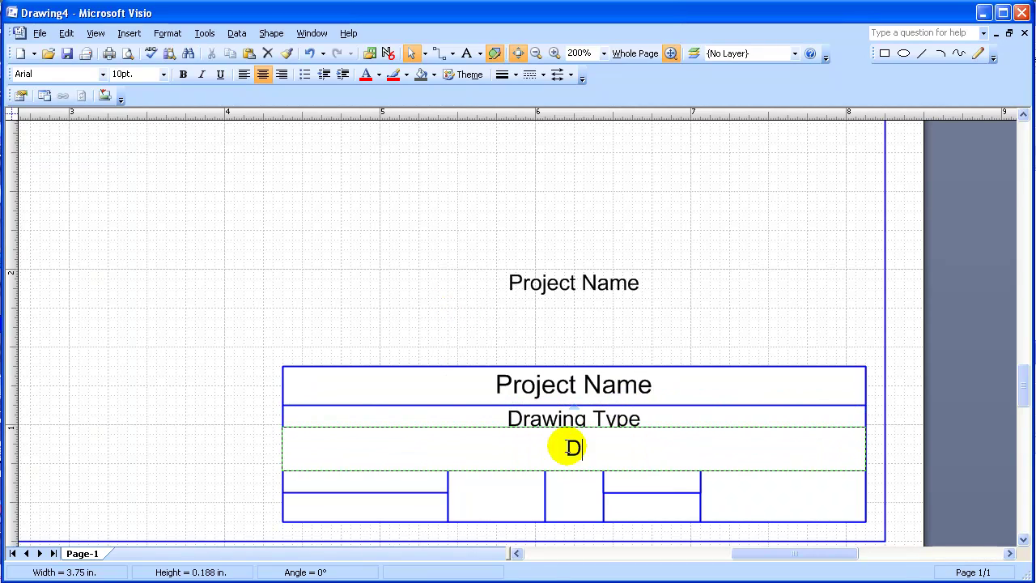
type("rawing Spe")
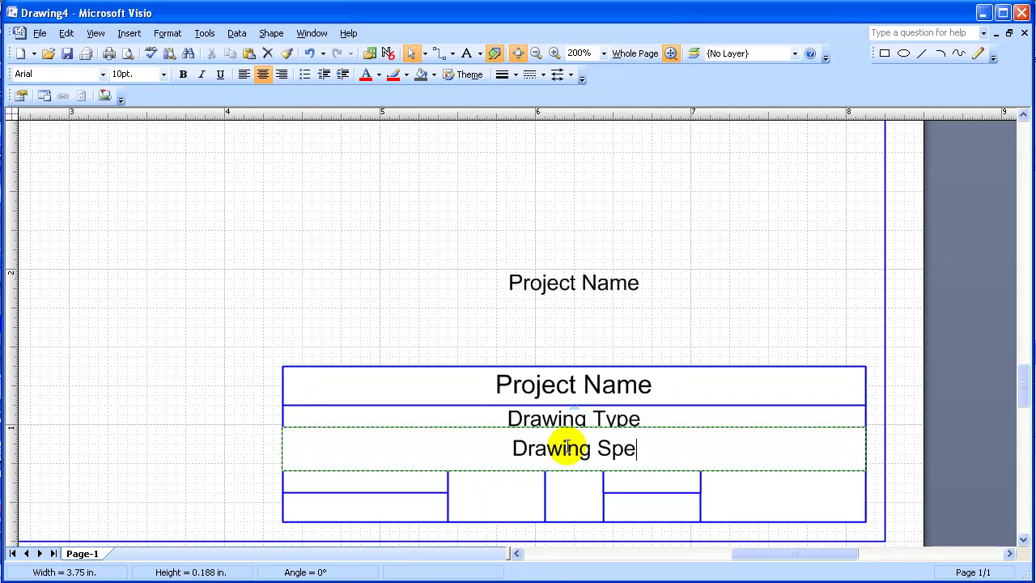
type("cific")
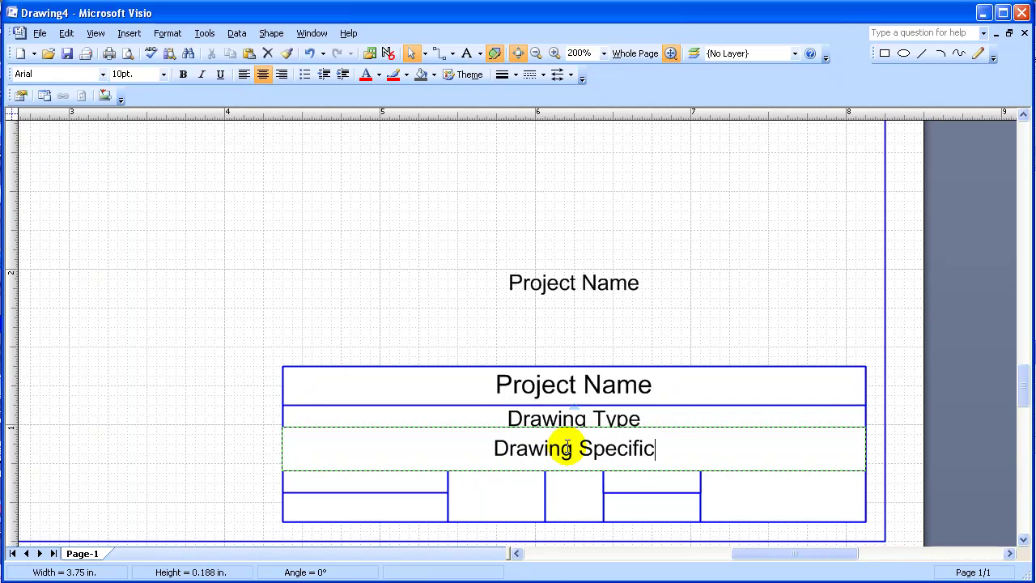
type("s")
left_click(561, 318)
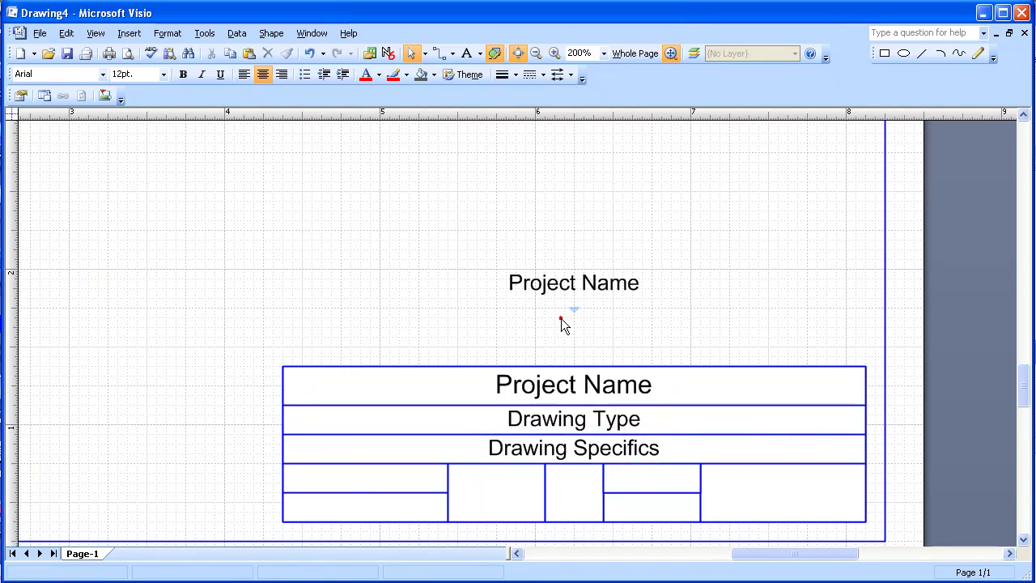
Narrow the loose Project Name text and copy it into the lower-left cell as 'Author'
left_click(499, 285)
left_click_drag(740, 284, 449, 299)
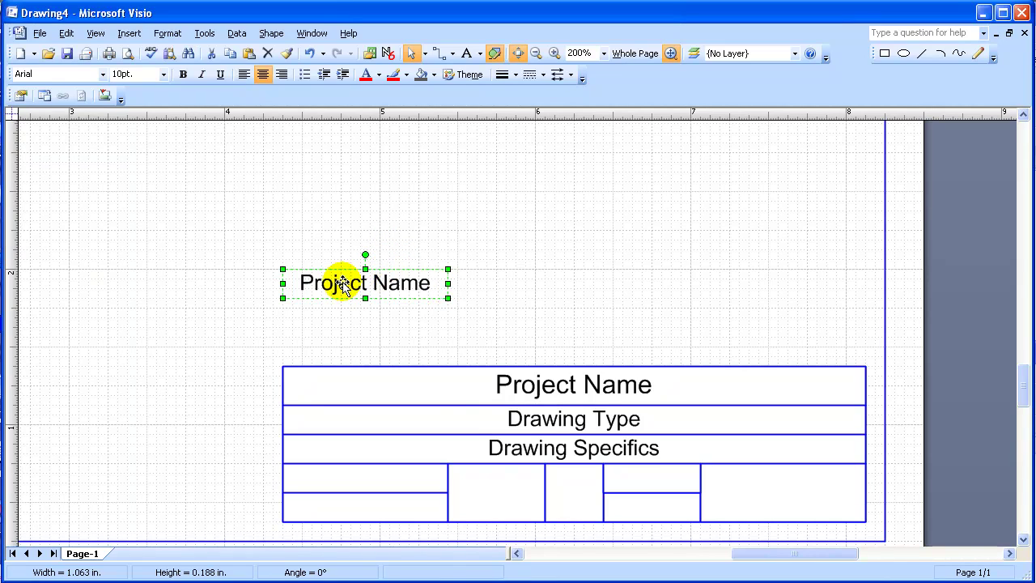
left_click_drag(340, 282, 335, 474)
double_click(374, 478)
type("Author")
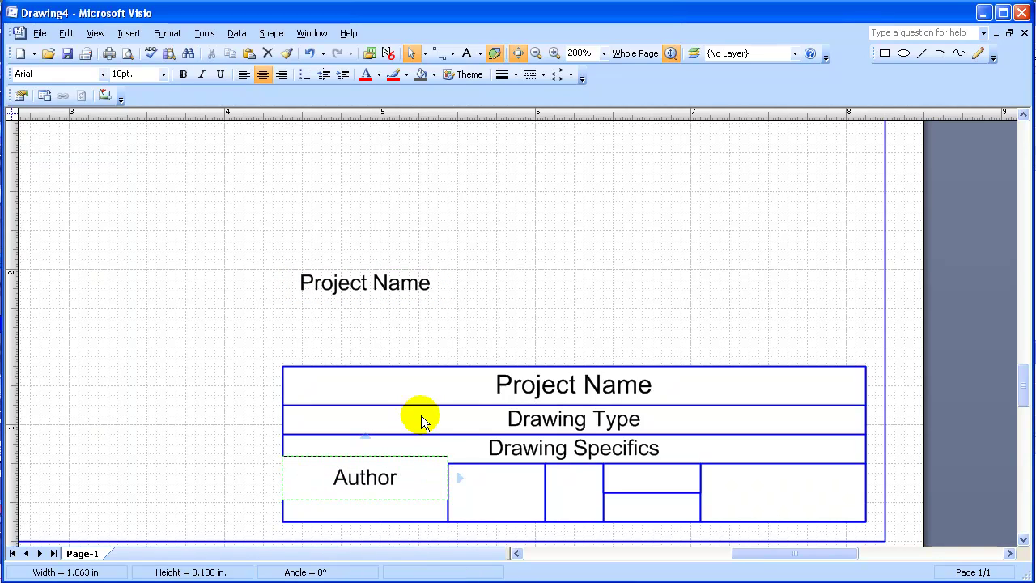
left_click(339, 311)
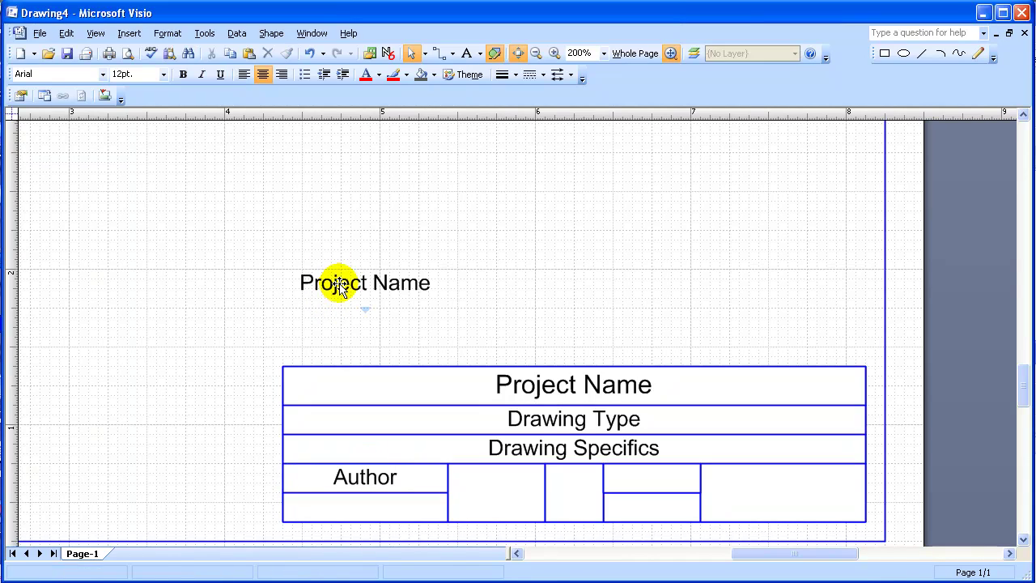
Copy Project Name into the cell below Author and relabel it 'Scale'
left_click(339, 285)
left_click_drag(340, 285, 341, 507)
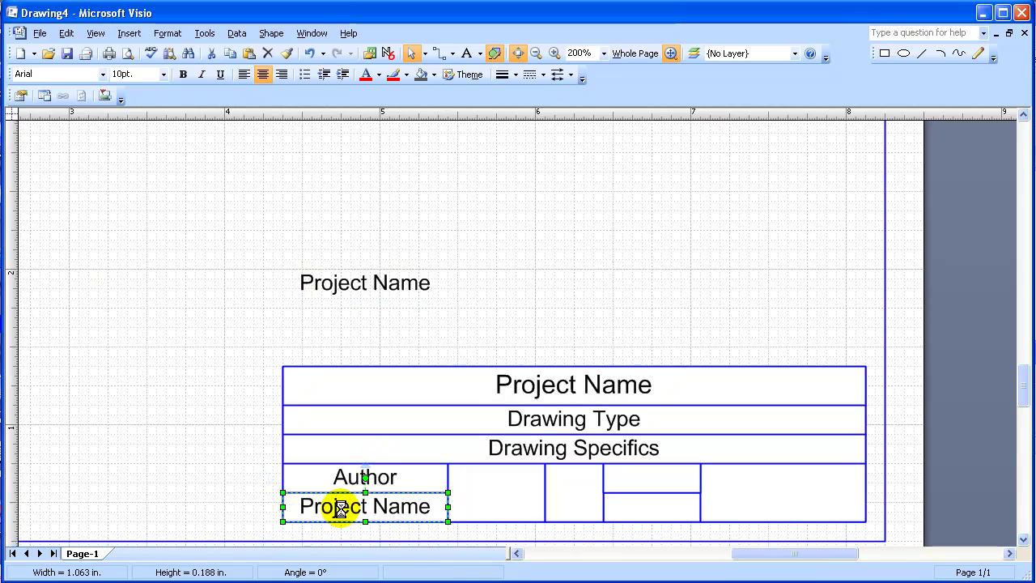
double_click(342, 508)
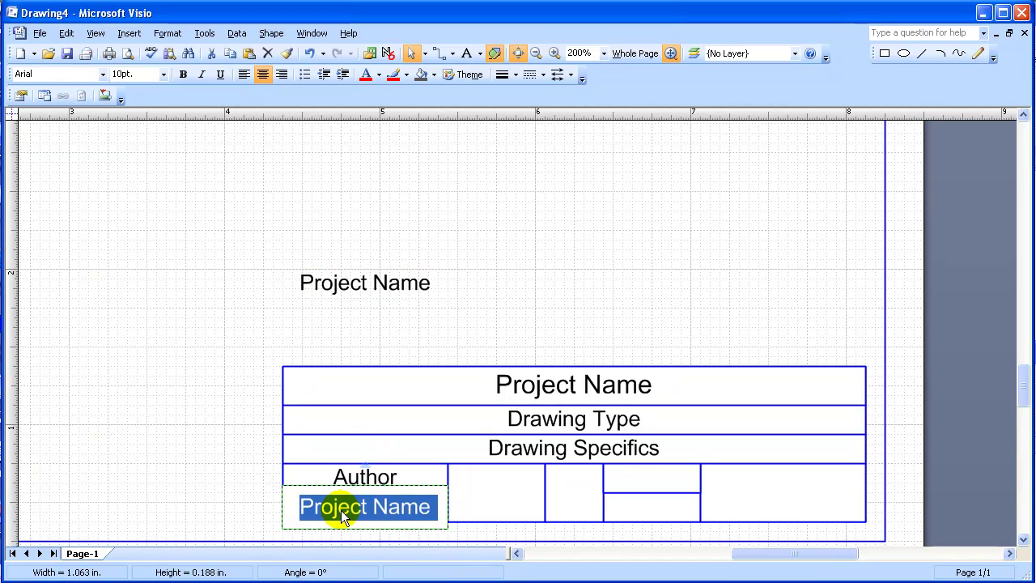
type("Scale")
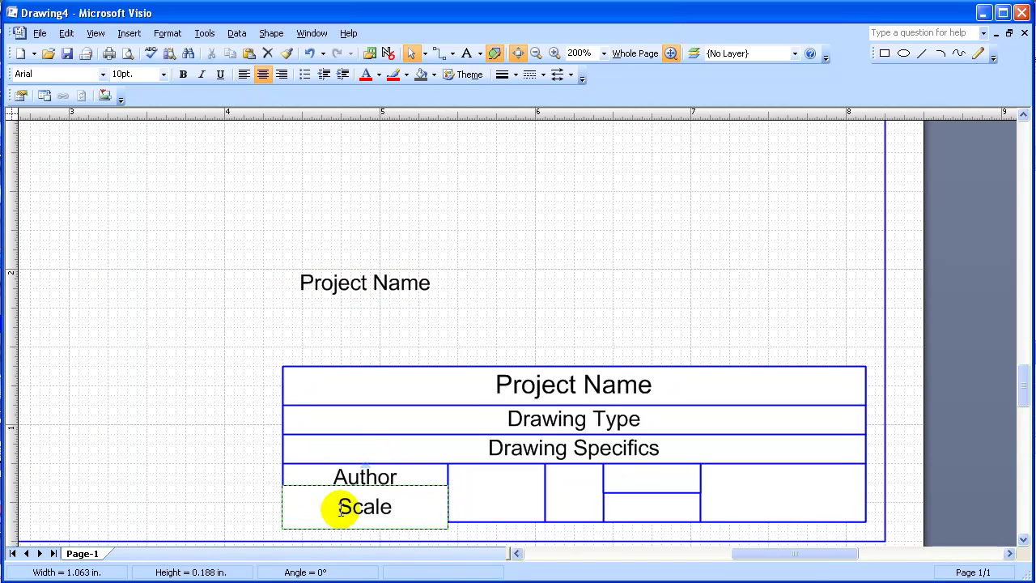
left_click(365, 337)
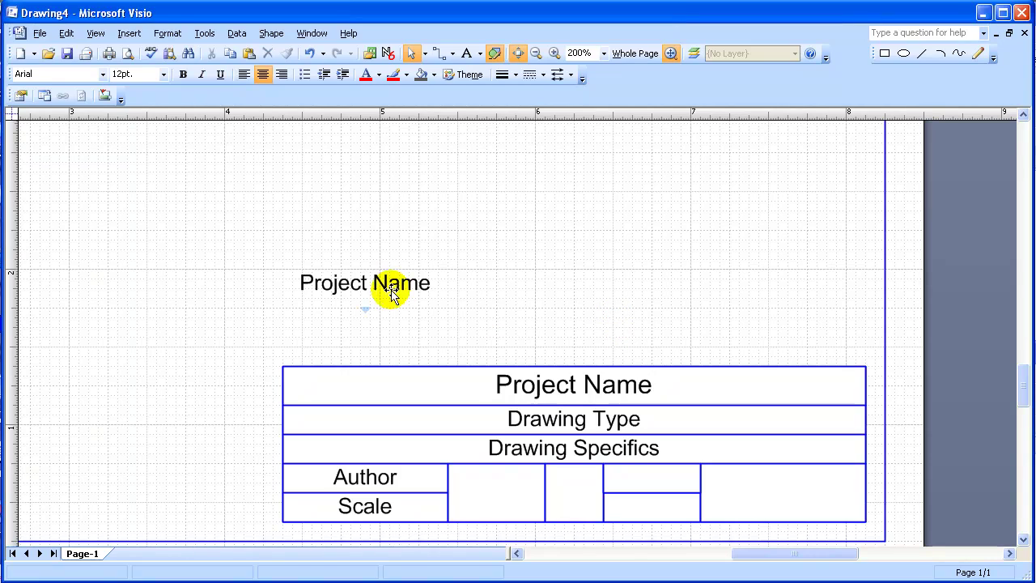
Copy Project Name into the fourth-column top cell, narrow it, and retype it as 'Date'
left_click_drag(356, 285, 706, 482)
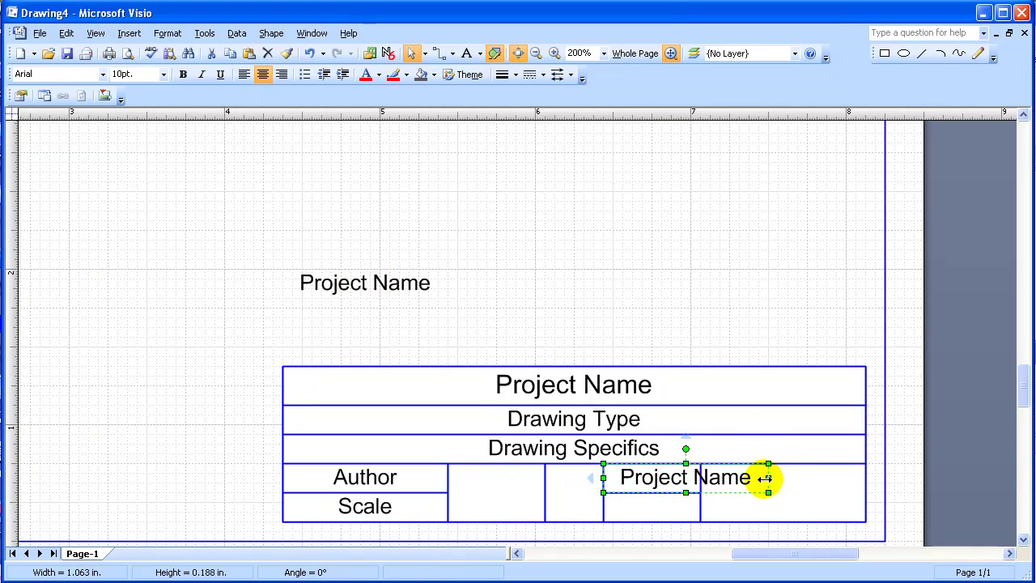
left_click_drag(768, 477, 701, 490)
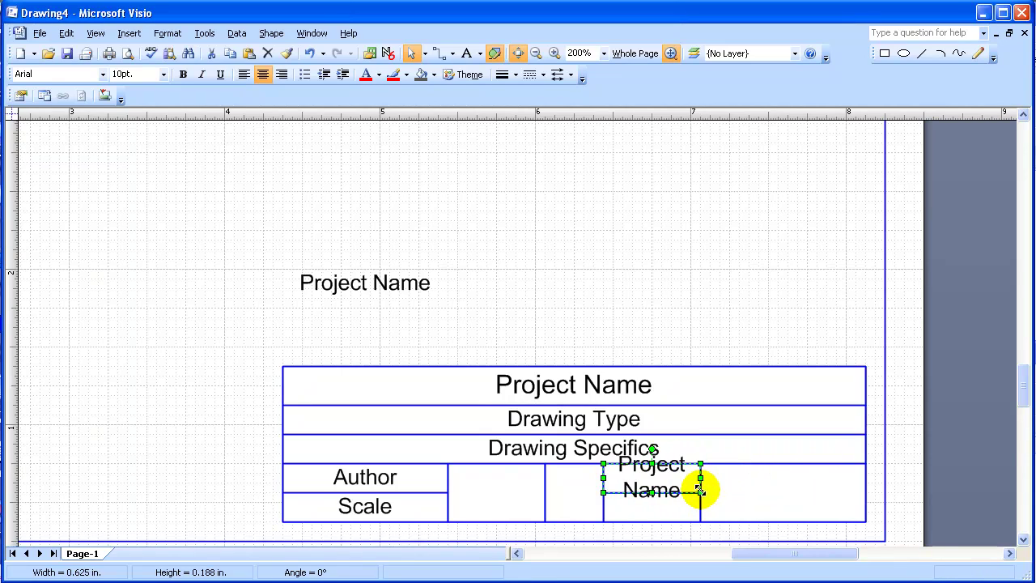
key("Escape")
double_click(657, 482)
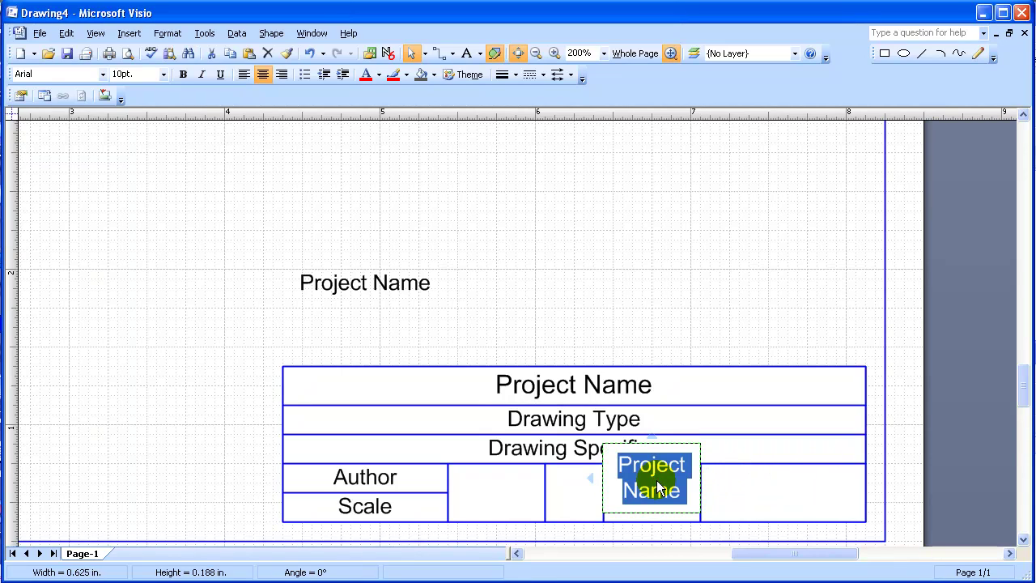
key("Delete")
type("Date")
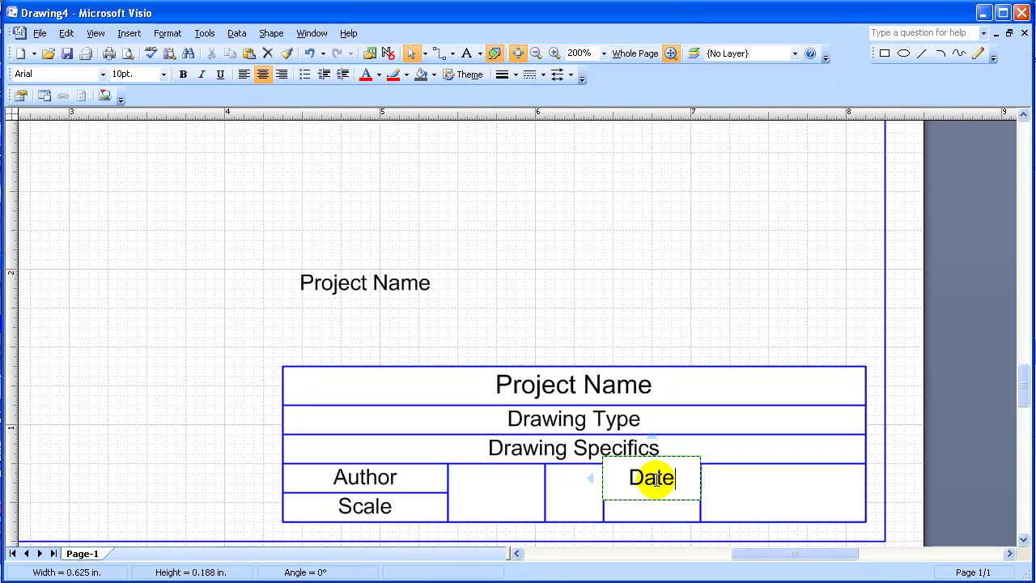
key("Escape")
Copy the Date label into the cell below and relabel it 'Code'
left_click(591, 271)
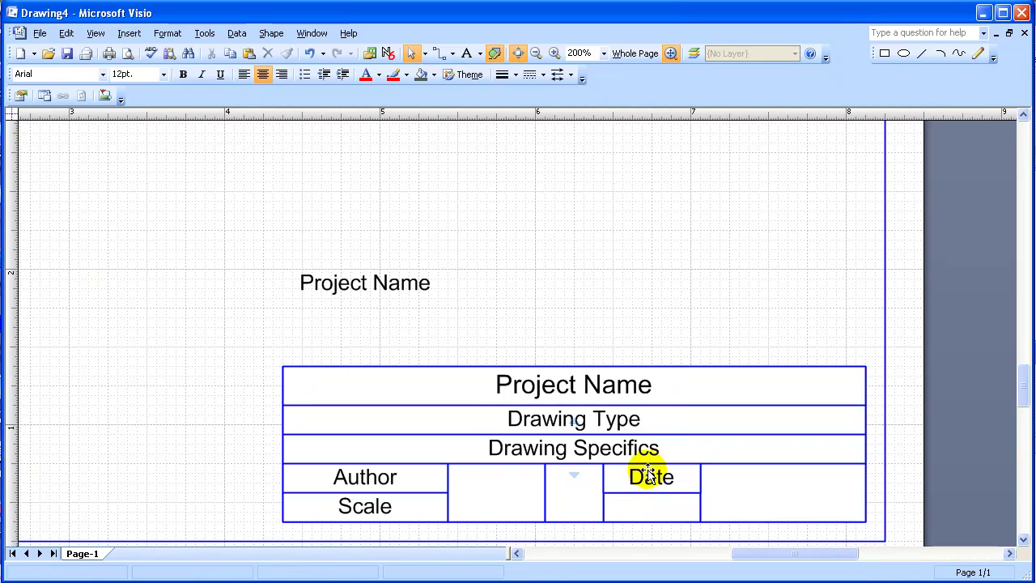
left_click(655, 478)
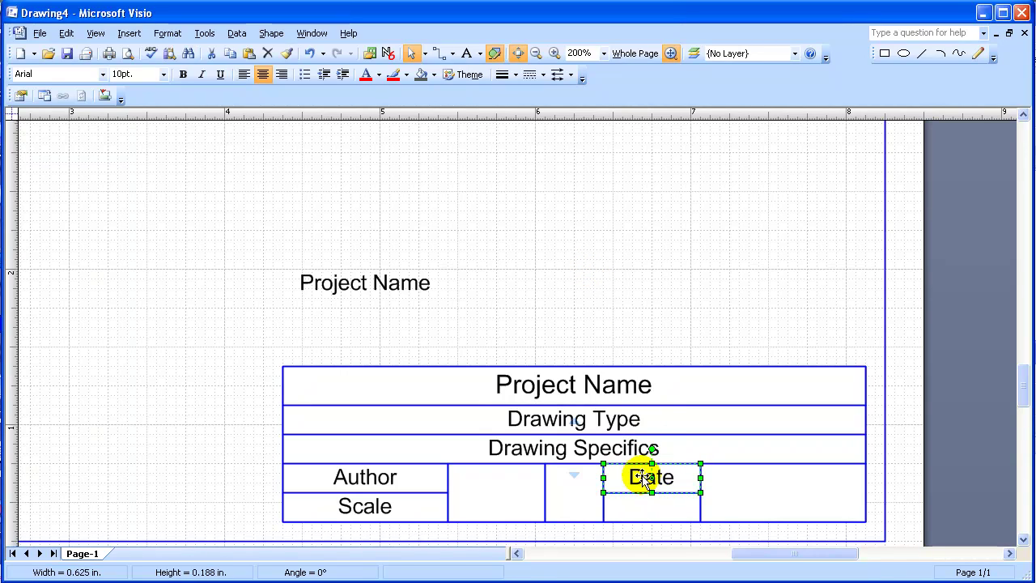
left_click_drag(645, 477, 638, 505)
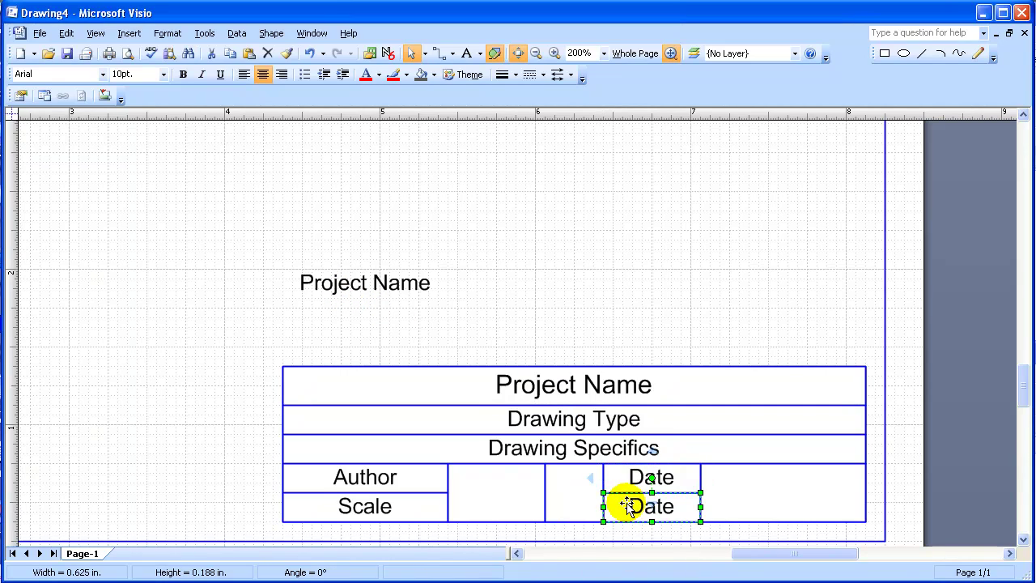
double_click(632, 506)
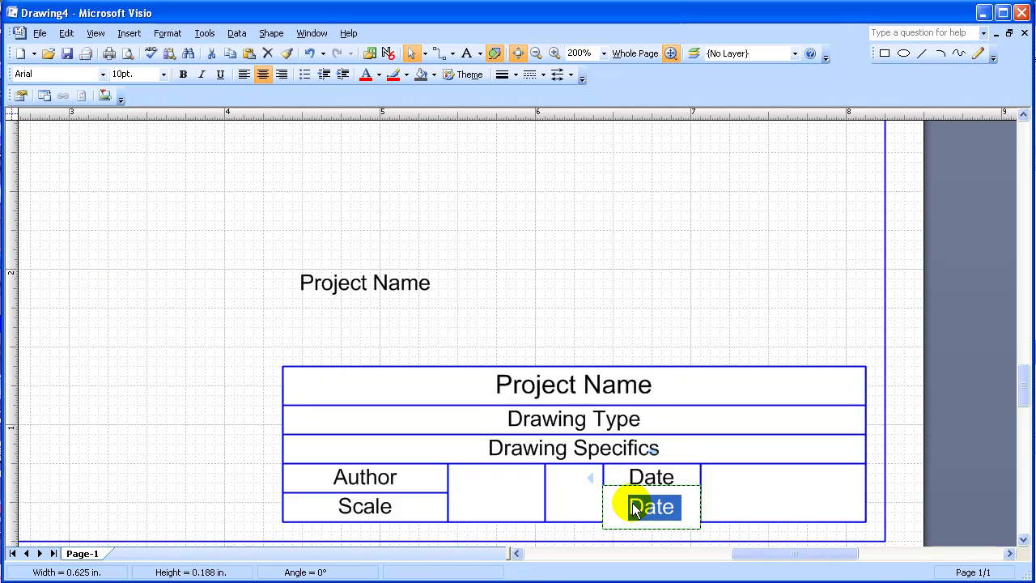
type("Code")
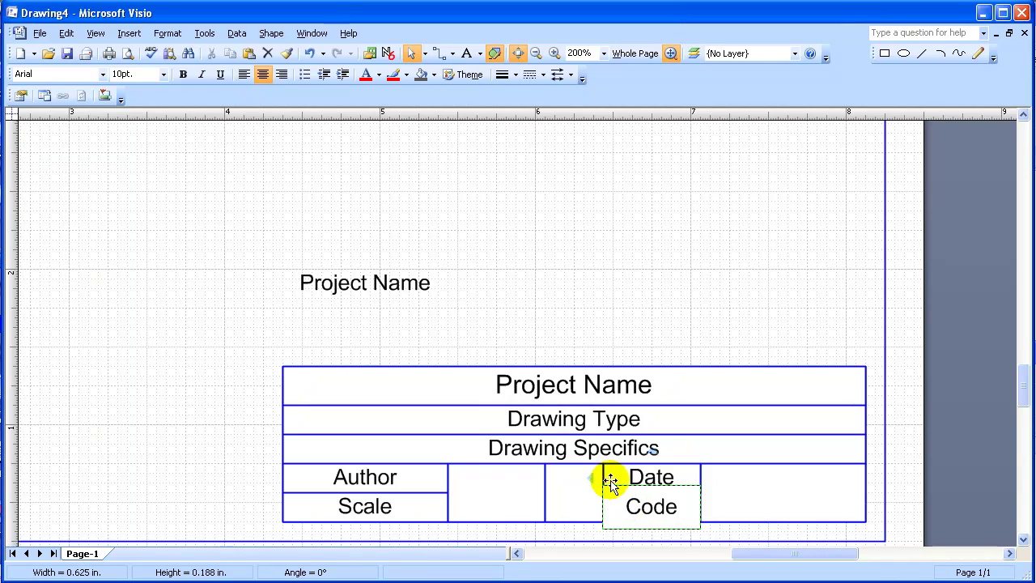
left_click(542, 293)
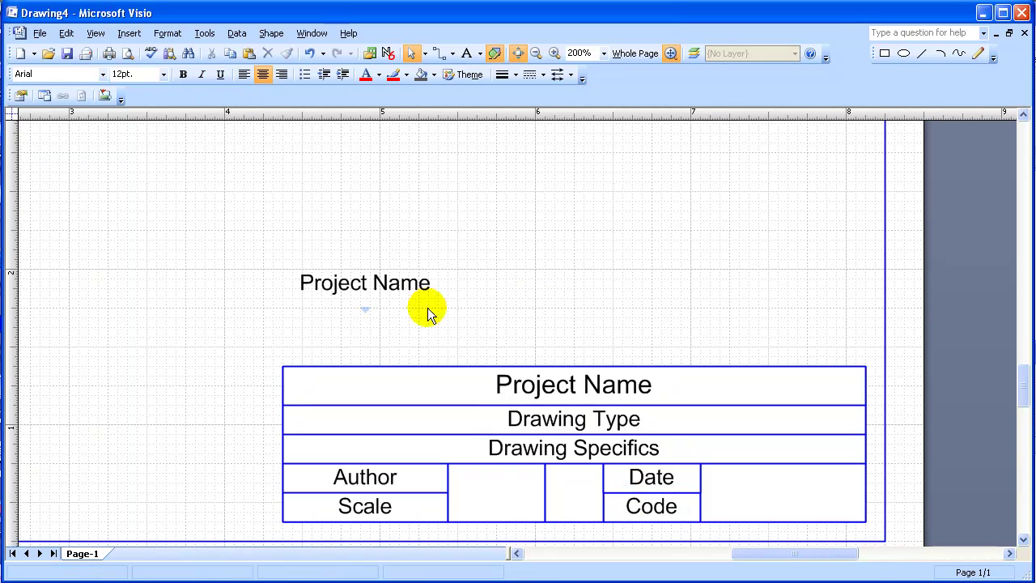
left_click(389, 295)
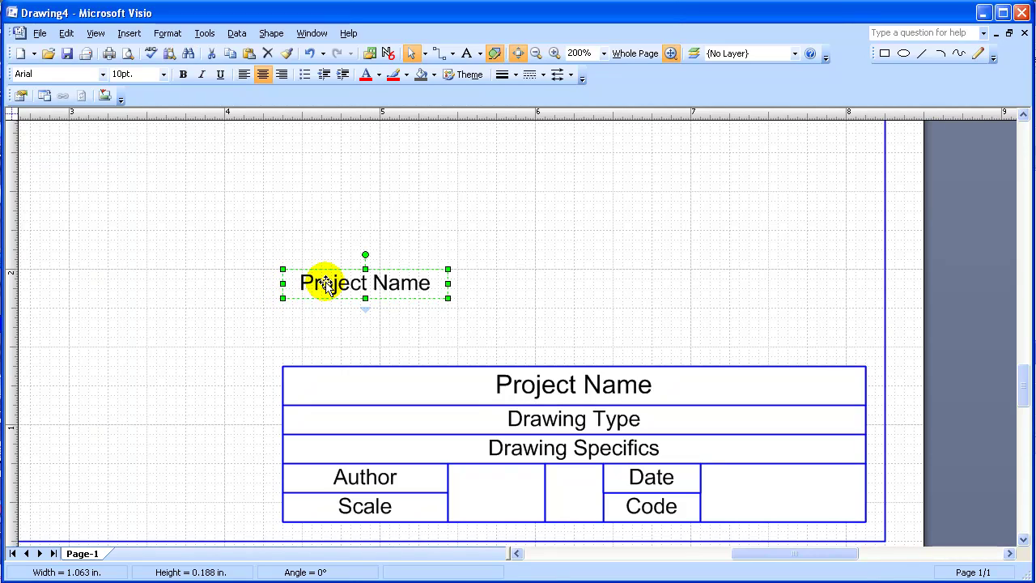
Copy Project Name into the rightmost cell, retype it 'Sheet', and make it 18 pt bold
left_click_drag(323, 275, 783, 521)
double_click(775, 494)
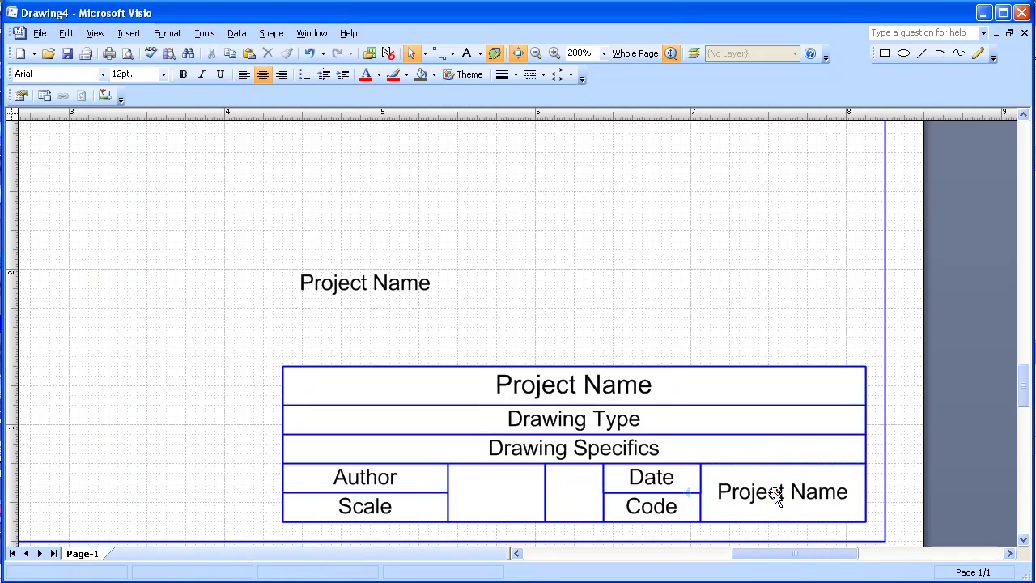
type("S")
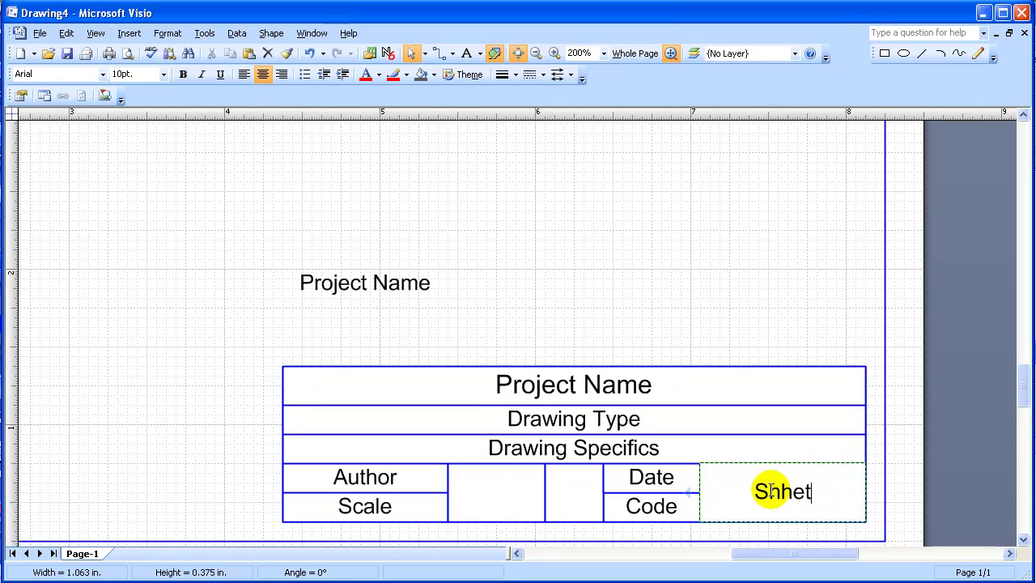
type("hee")
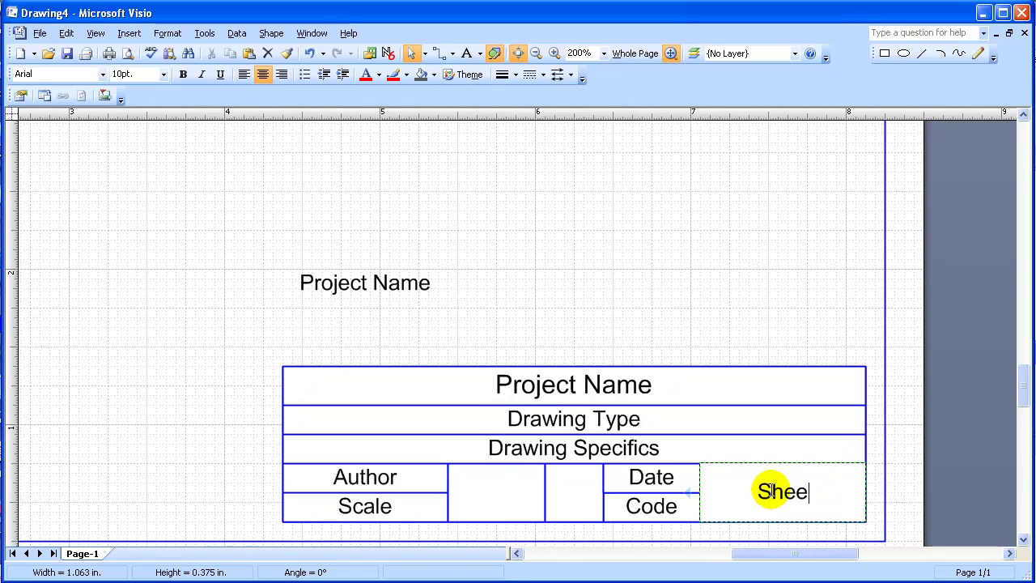
left_click(606, 365)
left_click(763, 490)
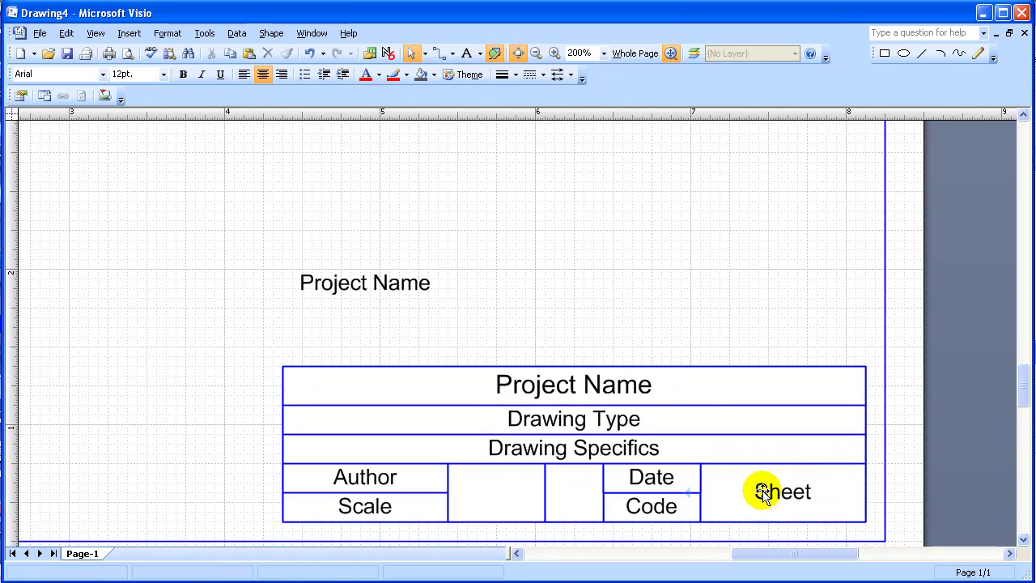
left_click(163, 74)
left_click(129, 153)
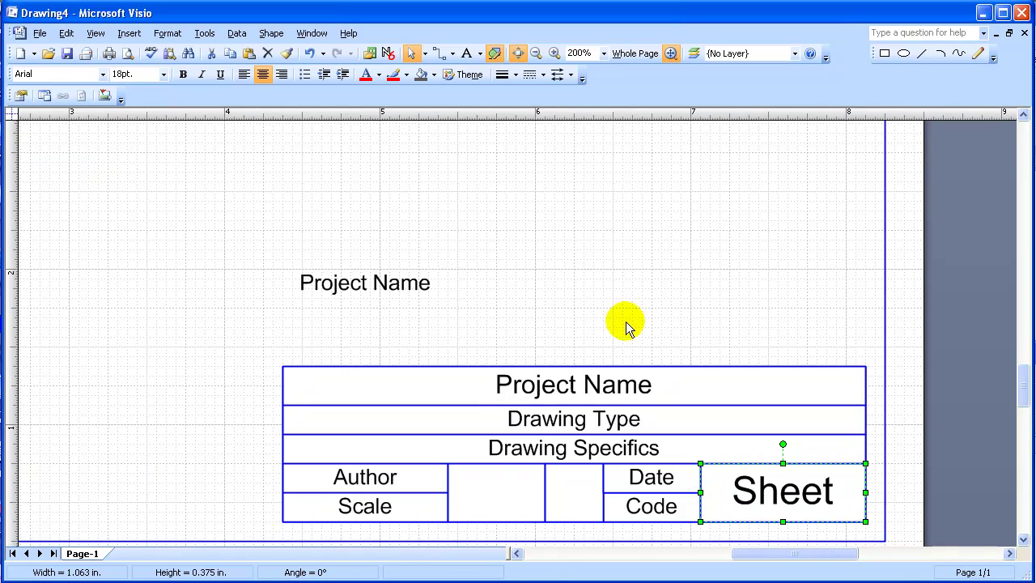
left_click(183, 74)
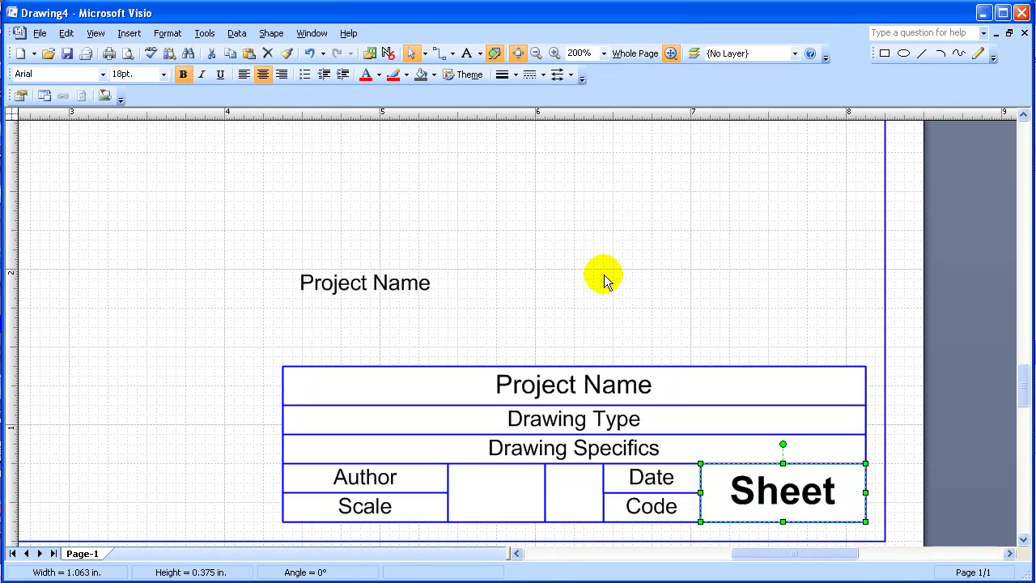
Delete the loose Project Name text and unlock the Title Block layer
left_click(371, 281)
key("Delete")
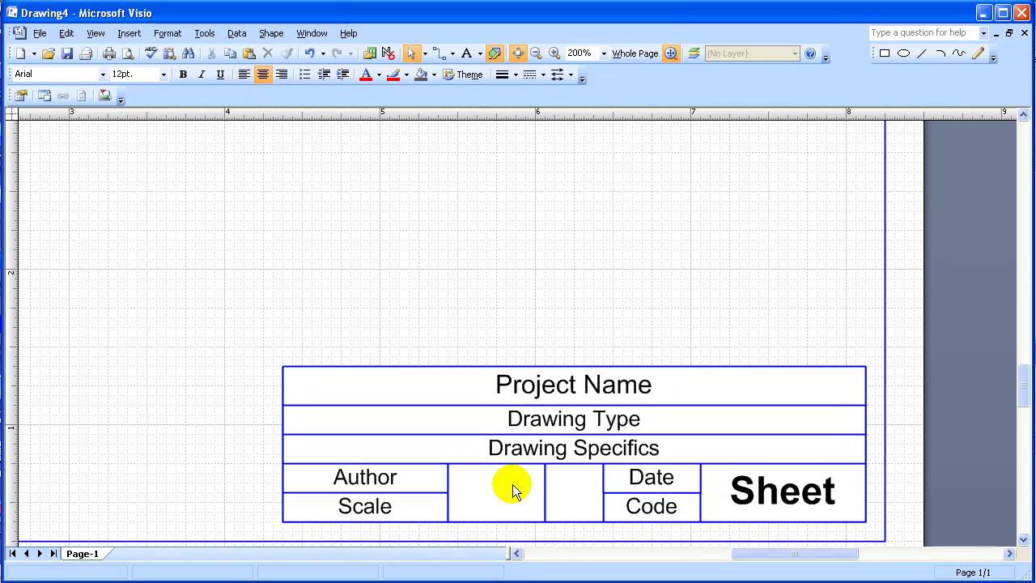
scroll(503, 471, "down", 1)
left_click(693, 55)
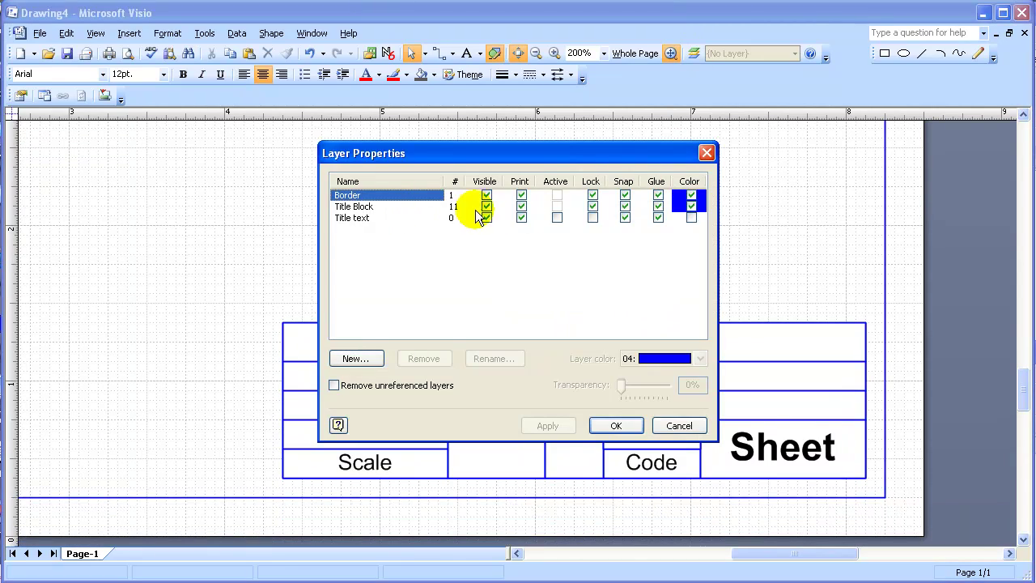
left_click(591, 206)
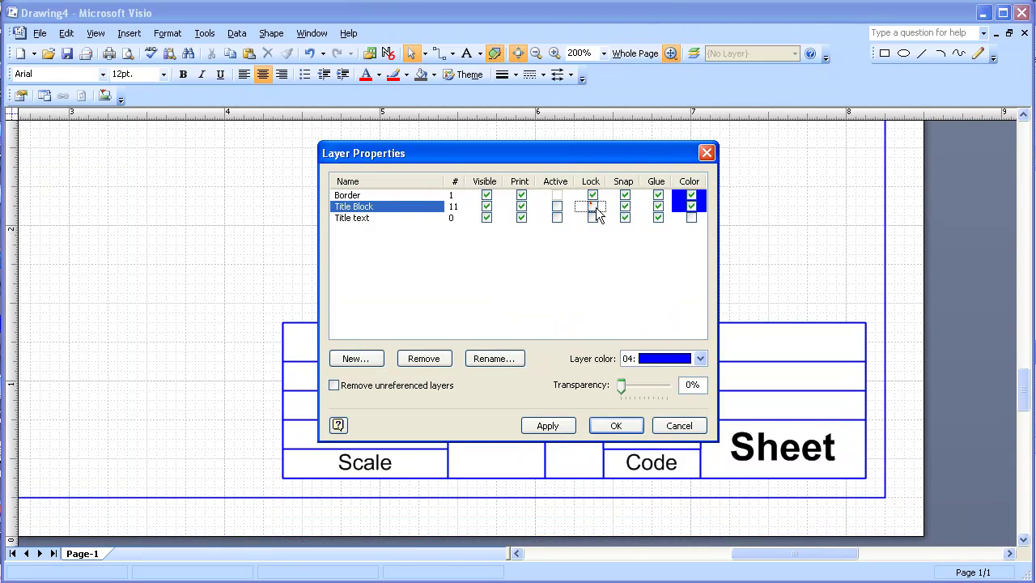
left_click(609, 425)
left_click(496, 447)
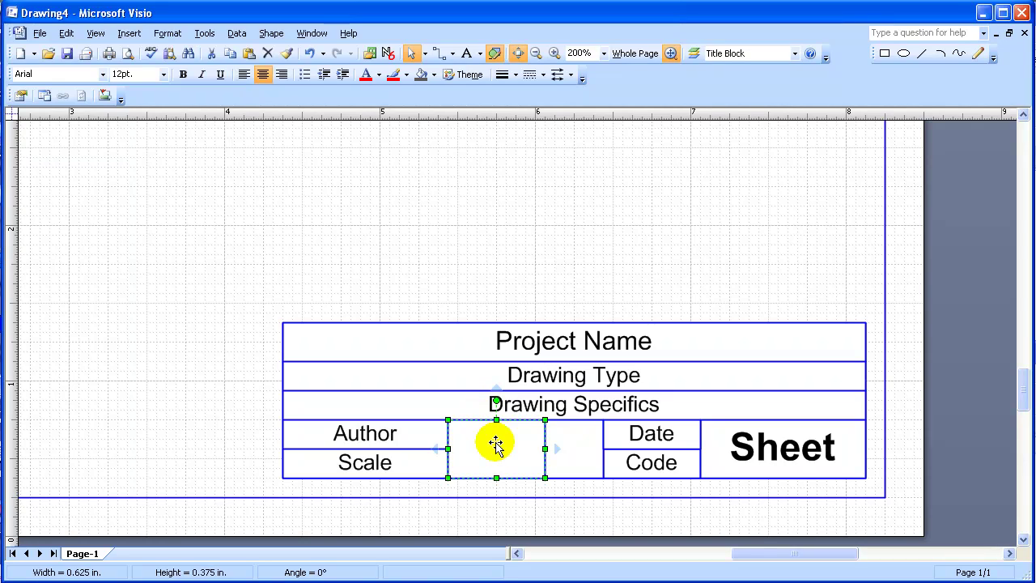
Type 'Change Date' in the cell beside Author and Scale and set it to 6 pt
type("Cha")
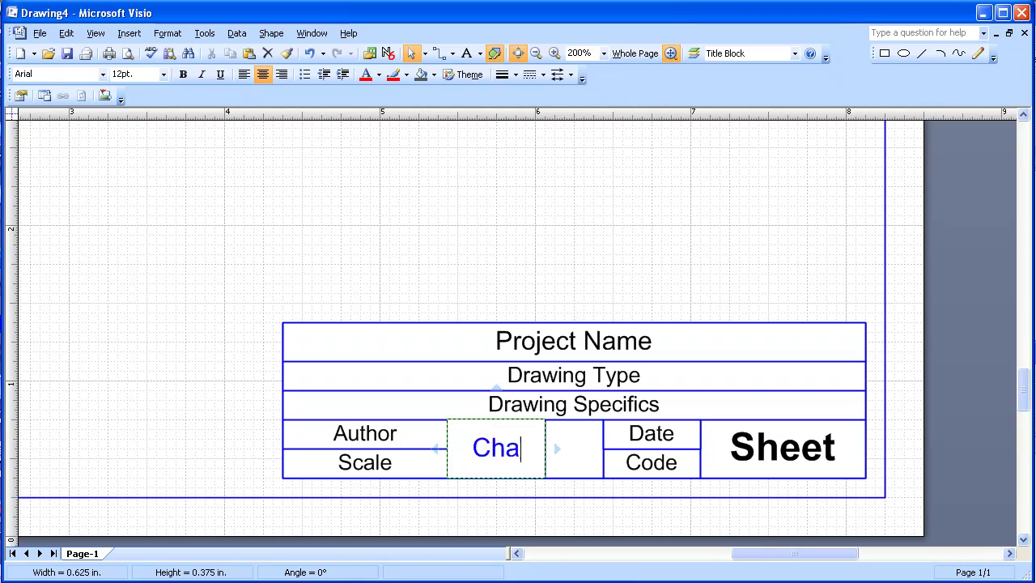
type("nge Date")
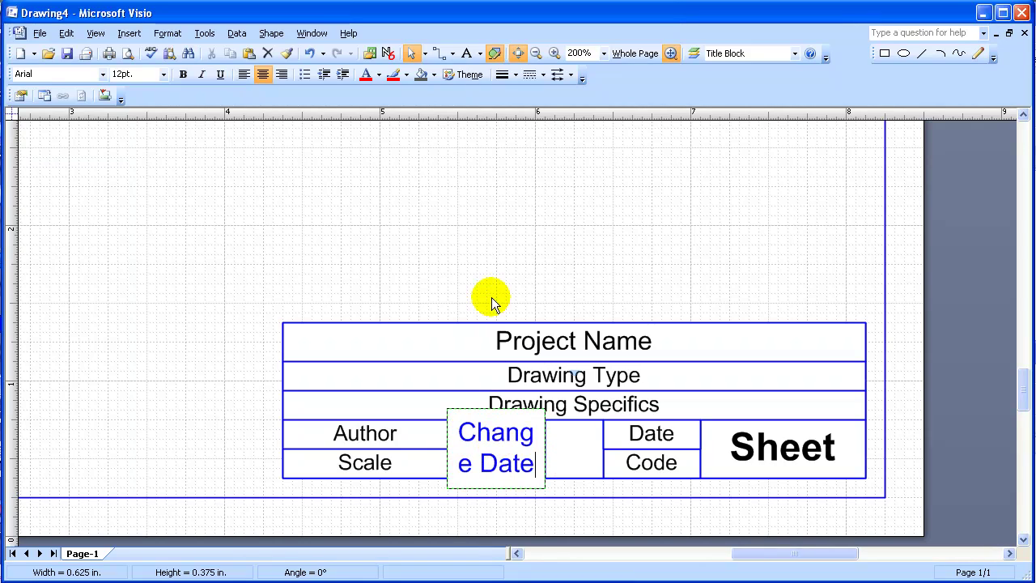
key("Escape")
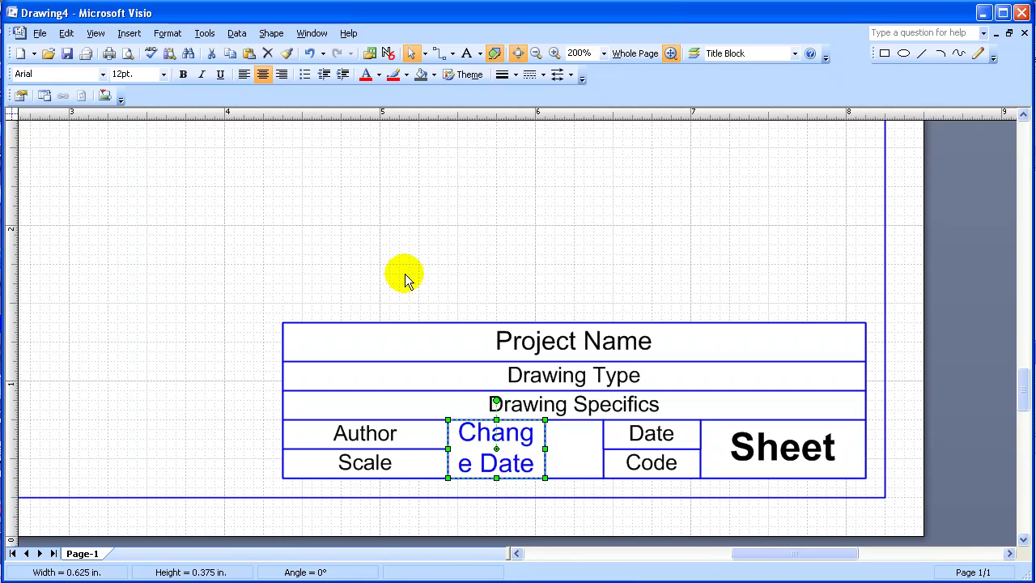
left_click(162, 74)
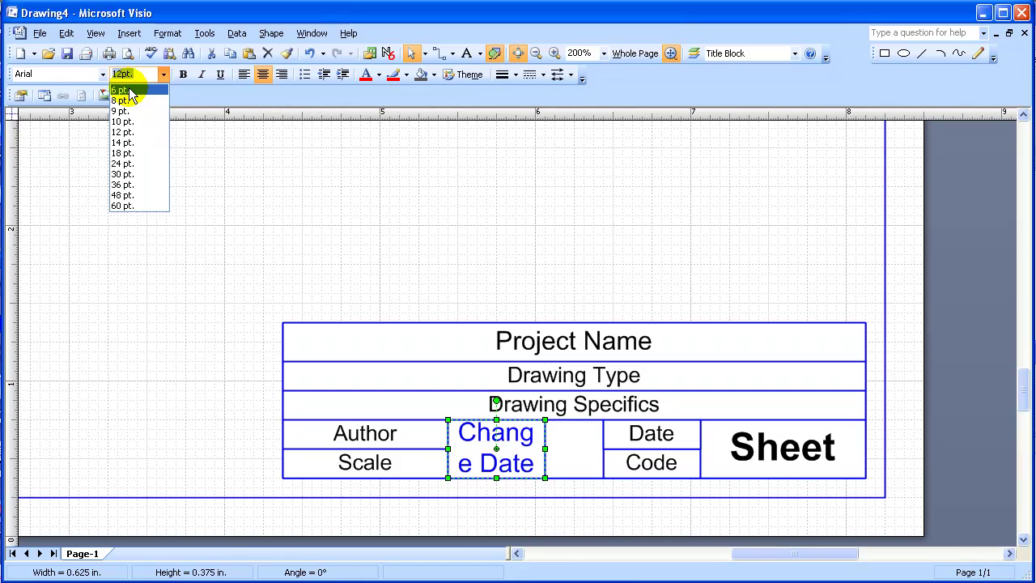
left_click(128, 89)
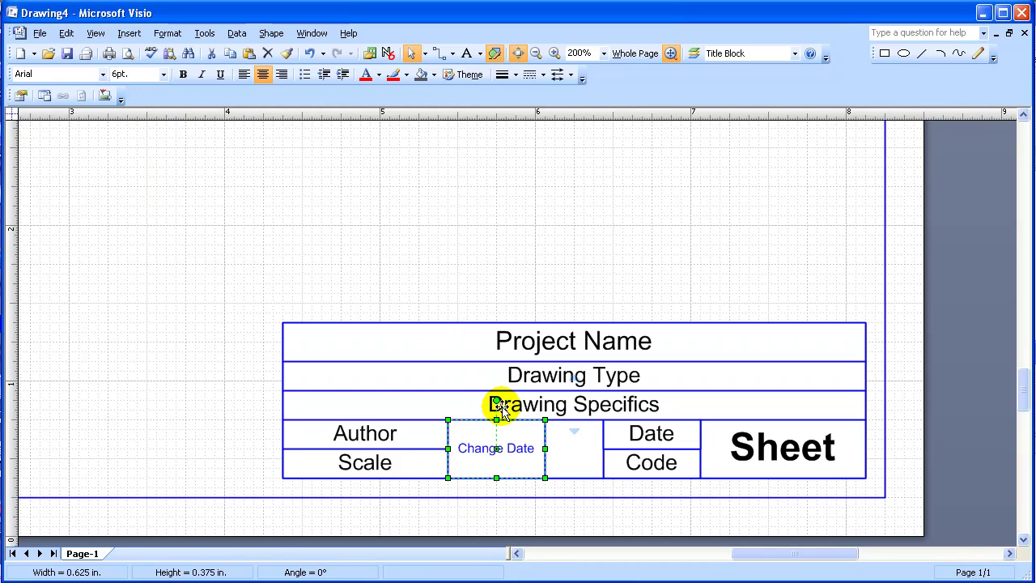
Shrink the Change Date text block so it sits at the top of its cell
left_click(480, 53)
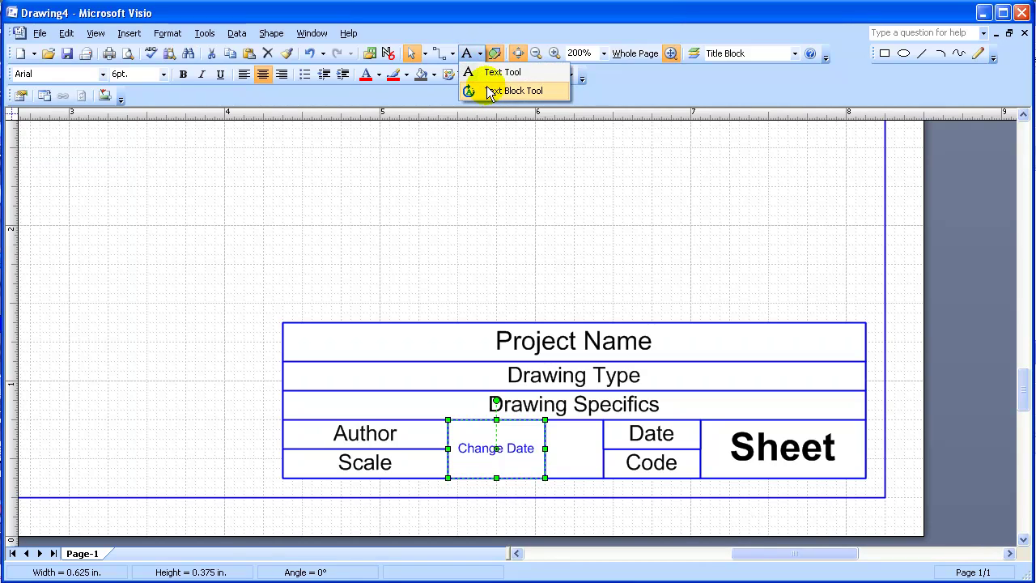
left_click(486, 86)
left_click_drag(499, 478, 494, 440)
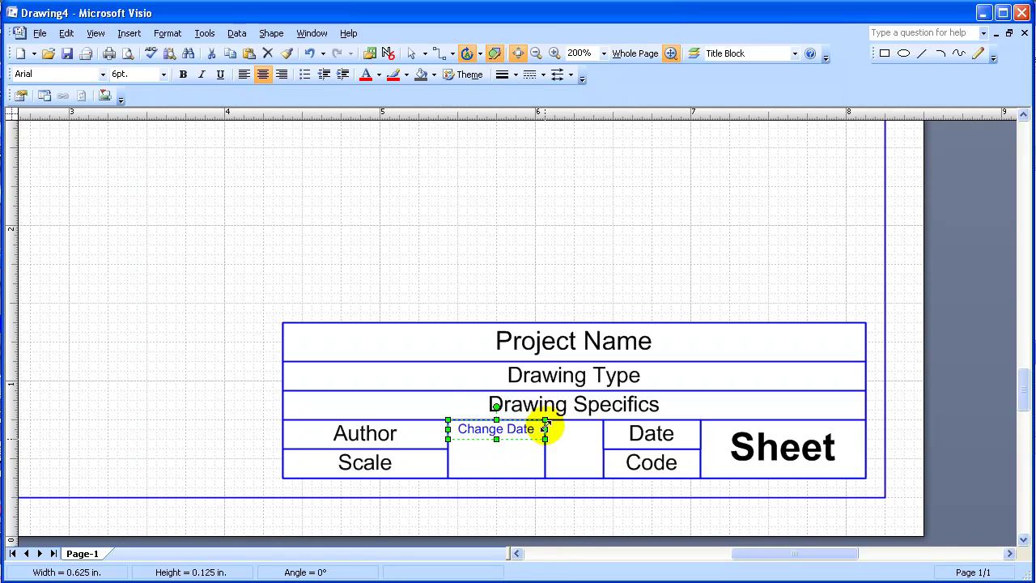
left_click(411, 53)
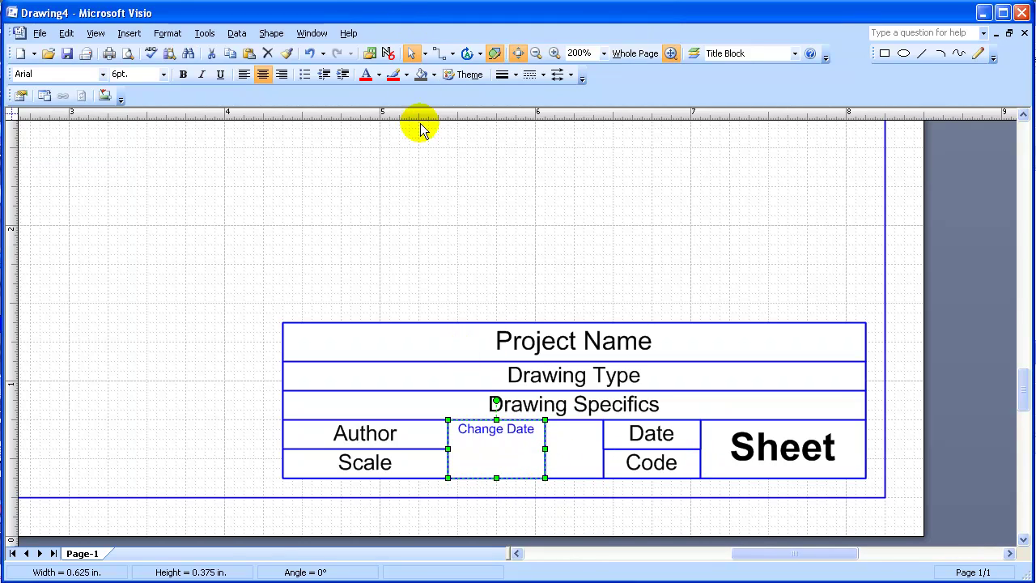
left_click(467, 54)
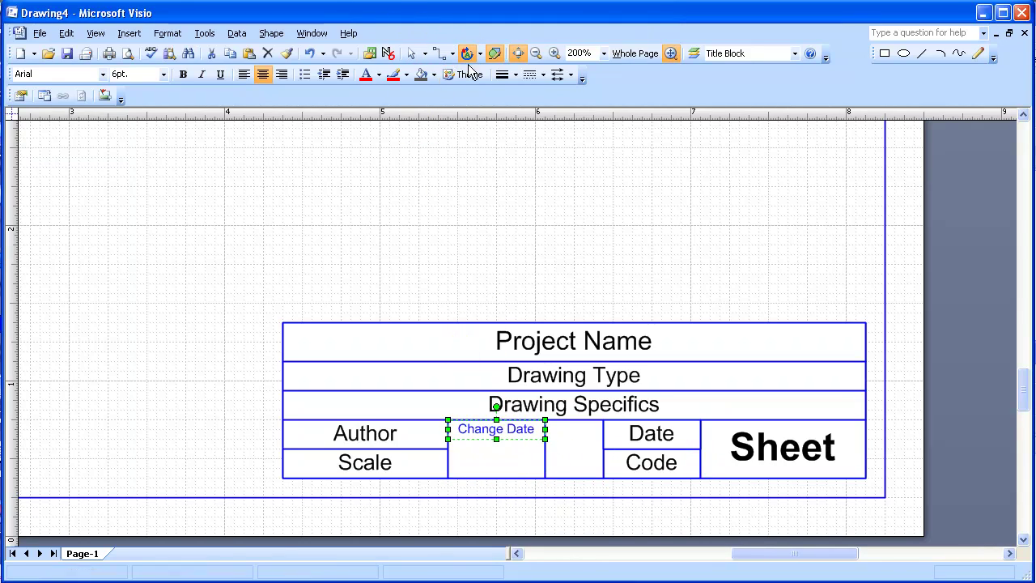
left_click(483, 466)
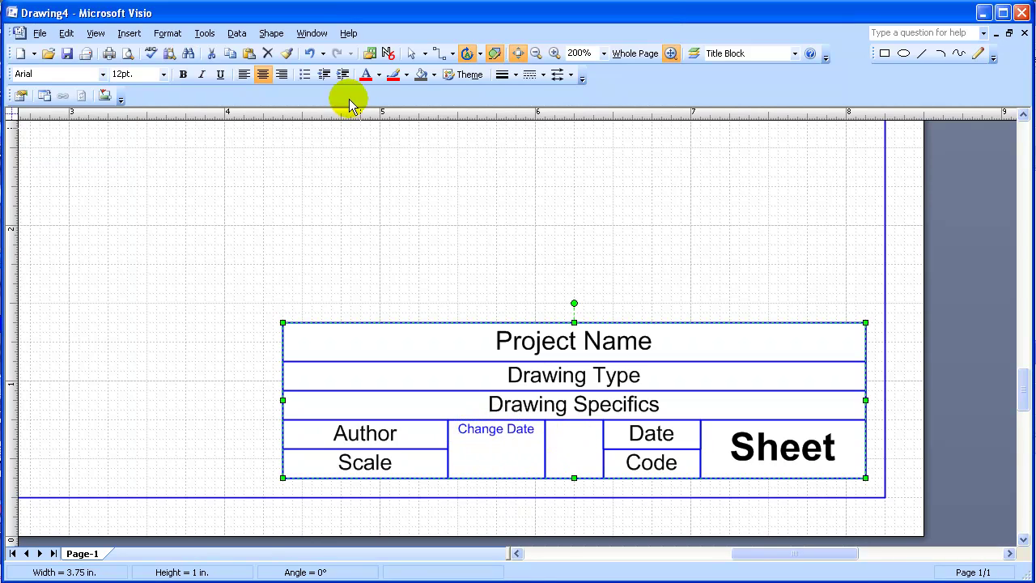
Type 'By' in the cell beside Change Date, set it to 6 pt, and shrink its text block upward
left_click(413, 55)
left_click(574, 451)
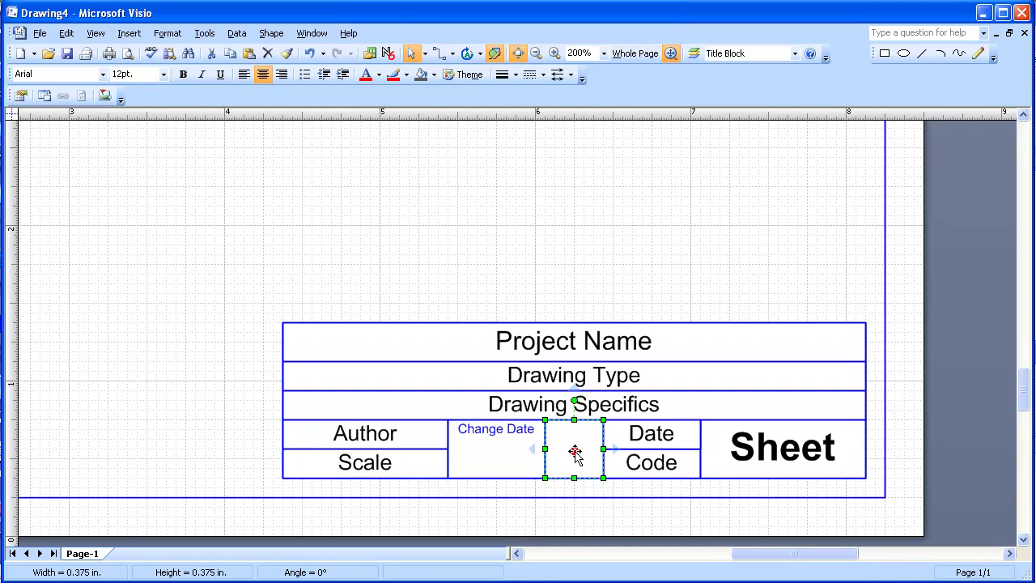
type("By")
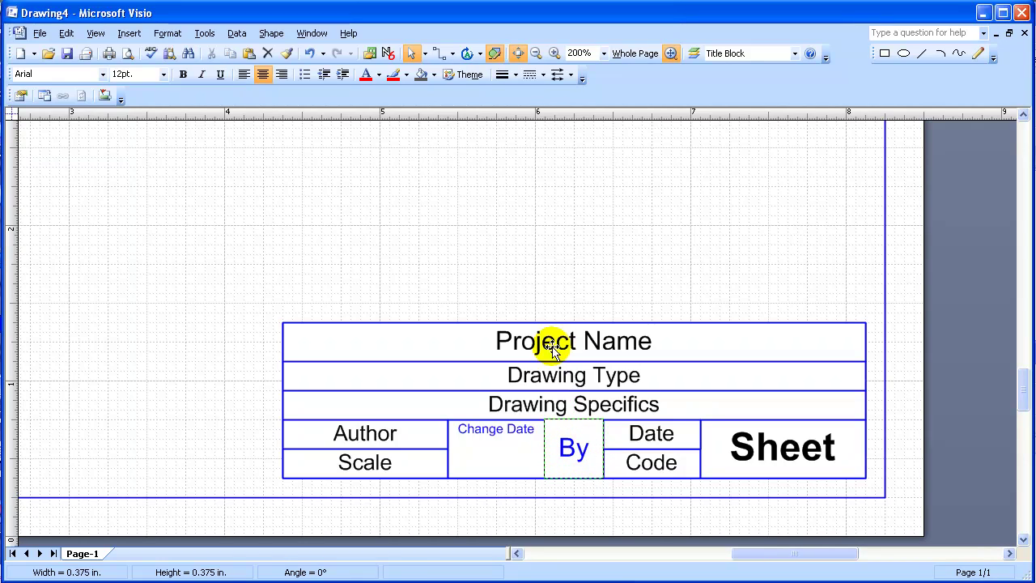
left_click(544, 232)
left_click(571, 447)
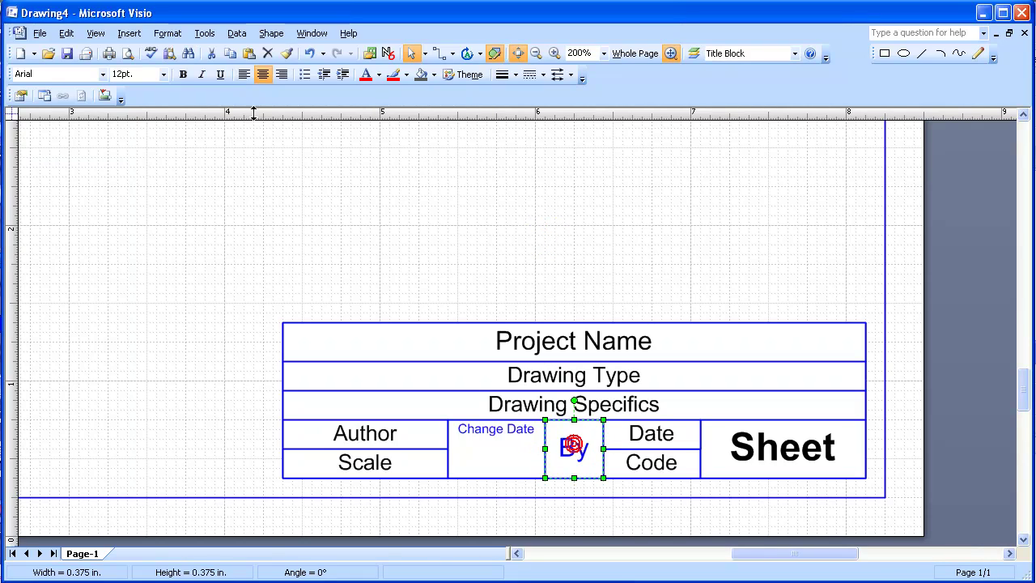
left_click(163, 74)
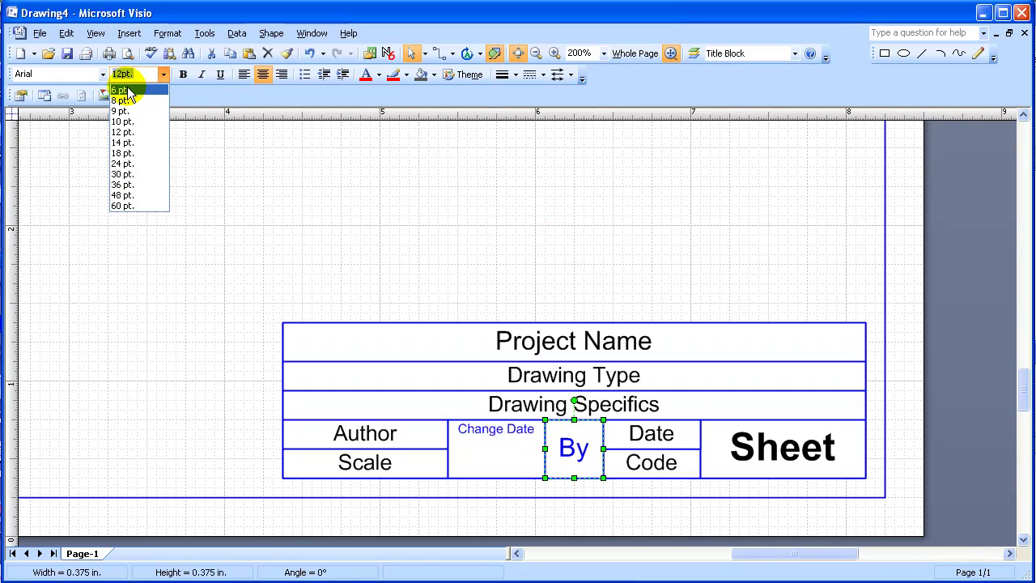
left_click(127, 87)
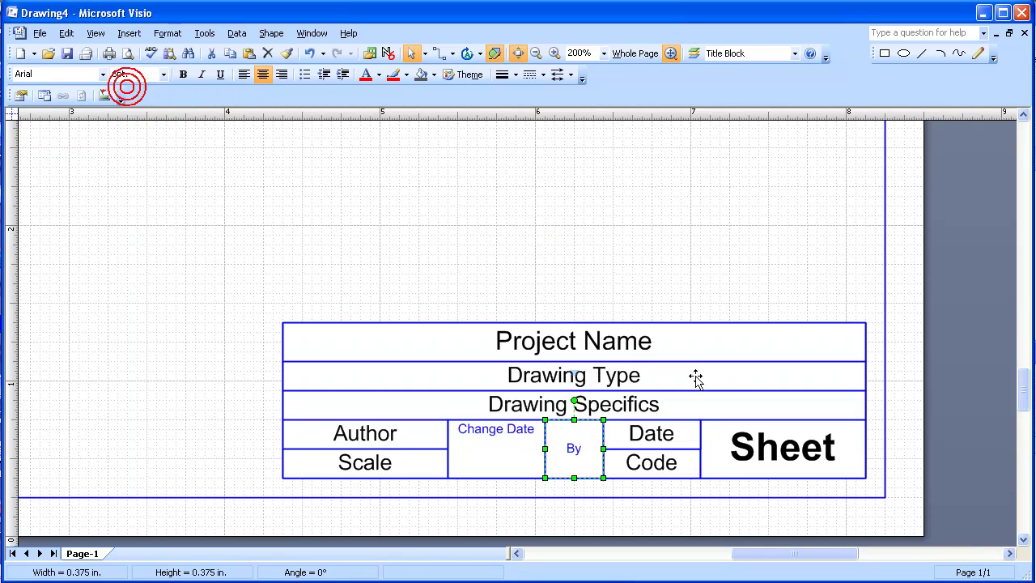
left_click(467, 54)
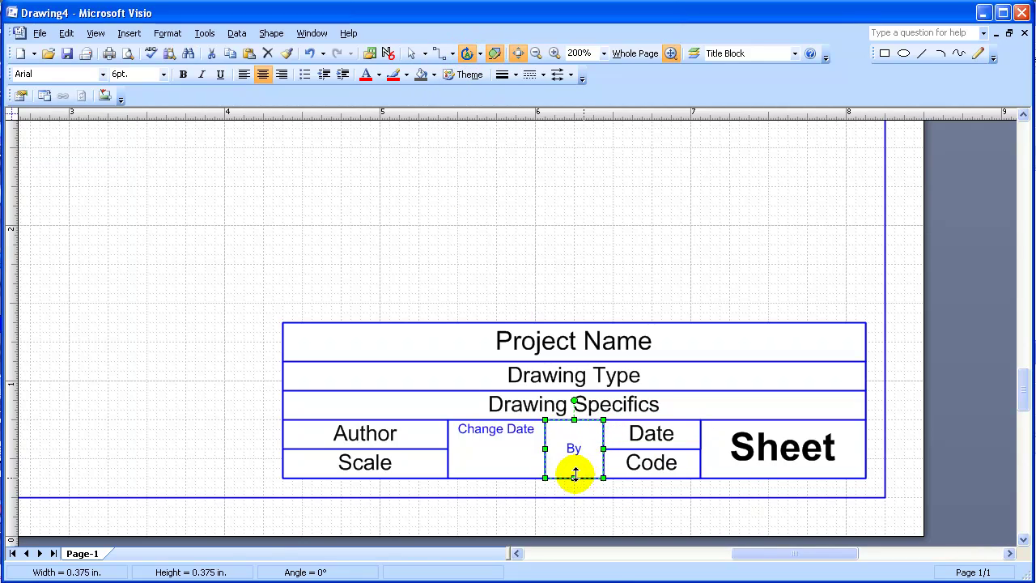
left_click_drag(575, 477, 573, 438)
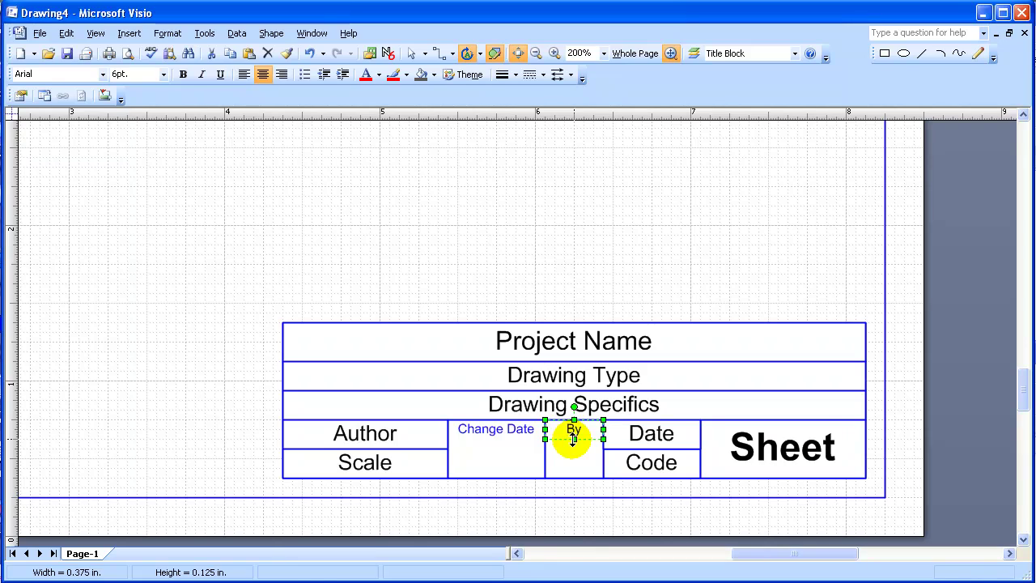
left_click(570, 261)
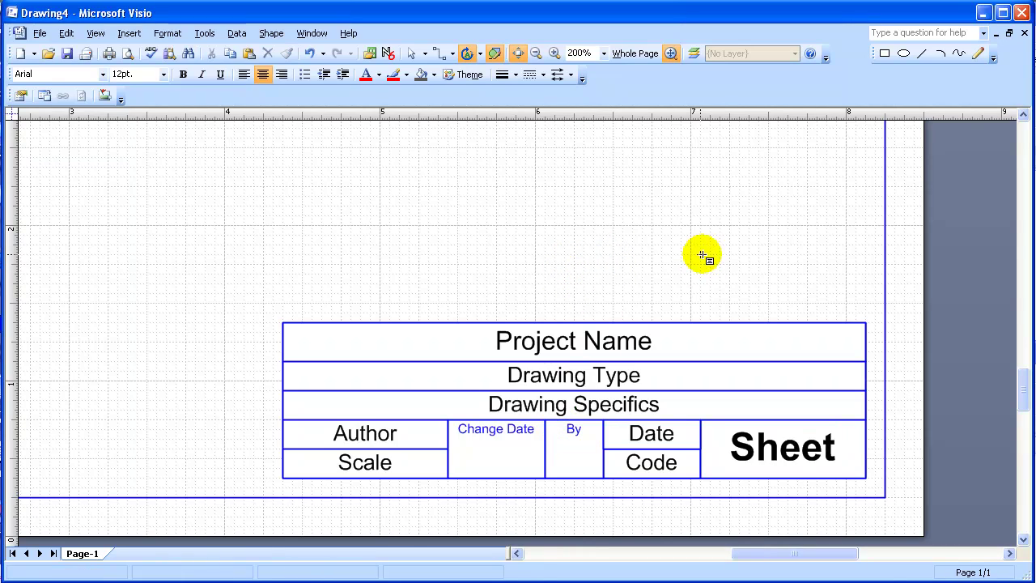
Tick Lock for the Title Block layer, then view the whole page
left_click(694, 54)
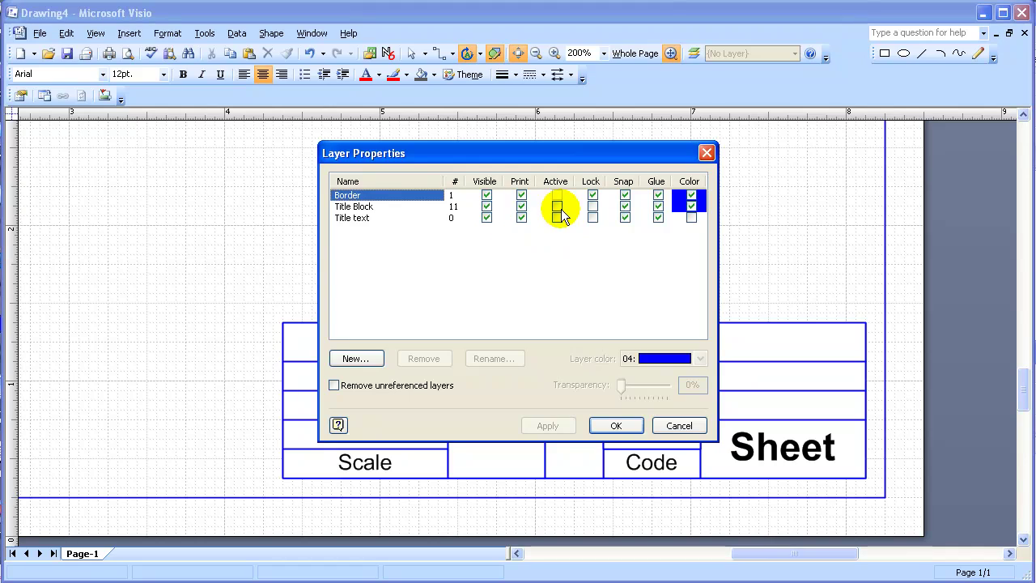
left_click(593, 206)
left_click(617, 425)
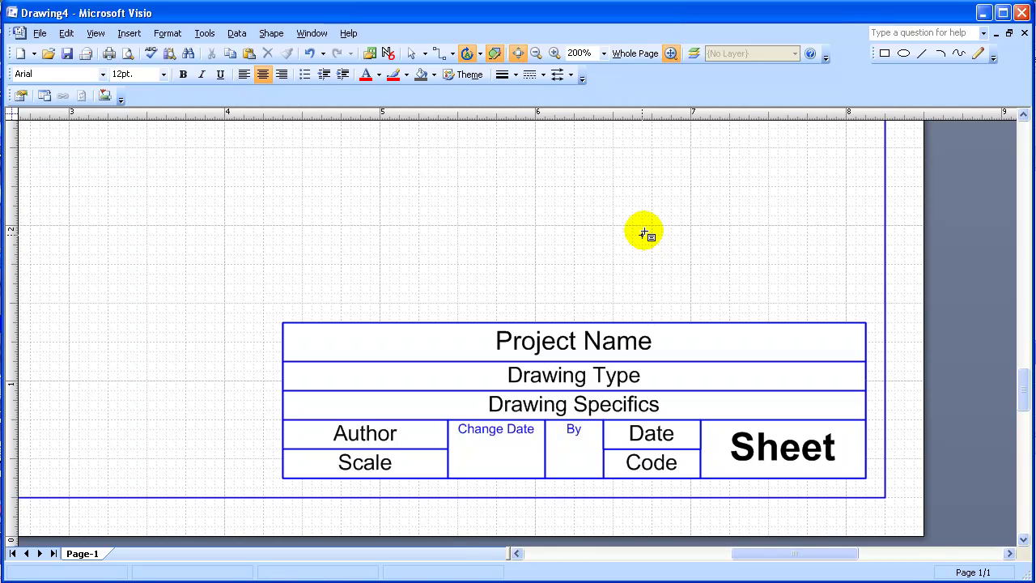
key("ctrl+1")
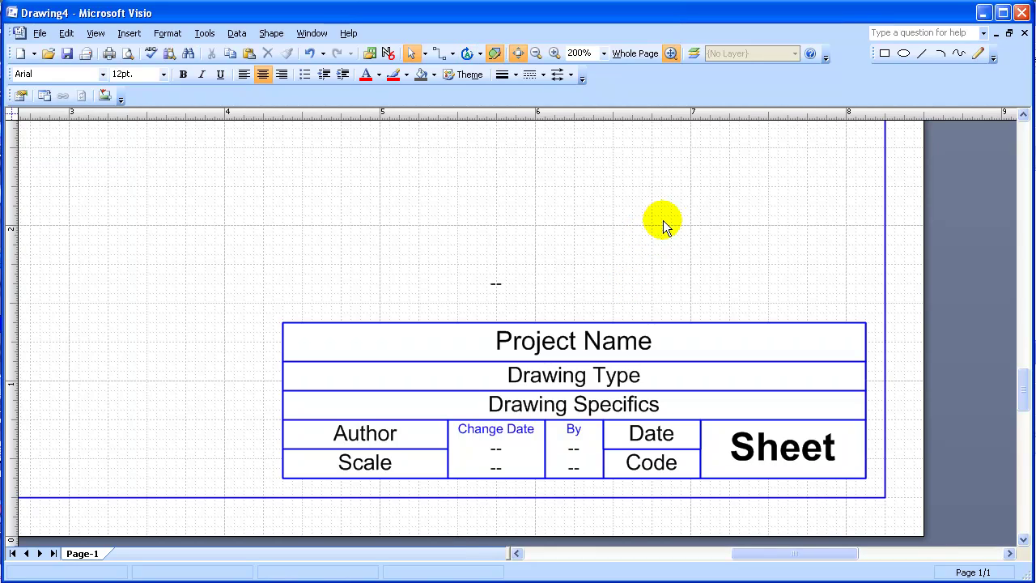
left_click(629, 53)
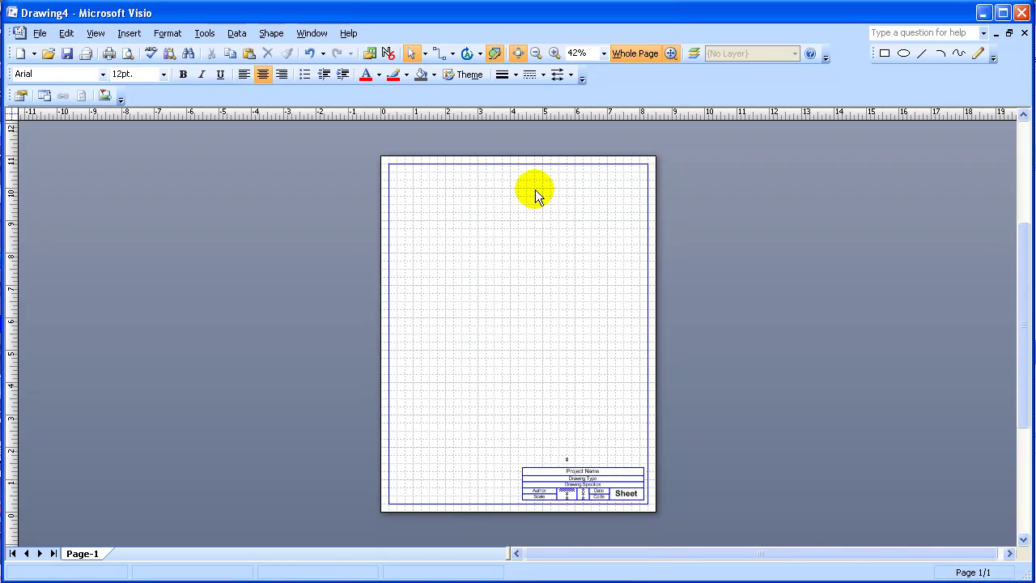
Start Save As and navigate up one level into the My Visio Templates folder
left_click(39, 35)
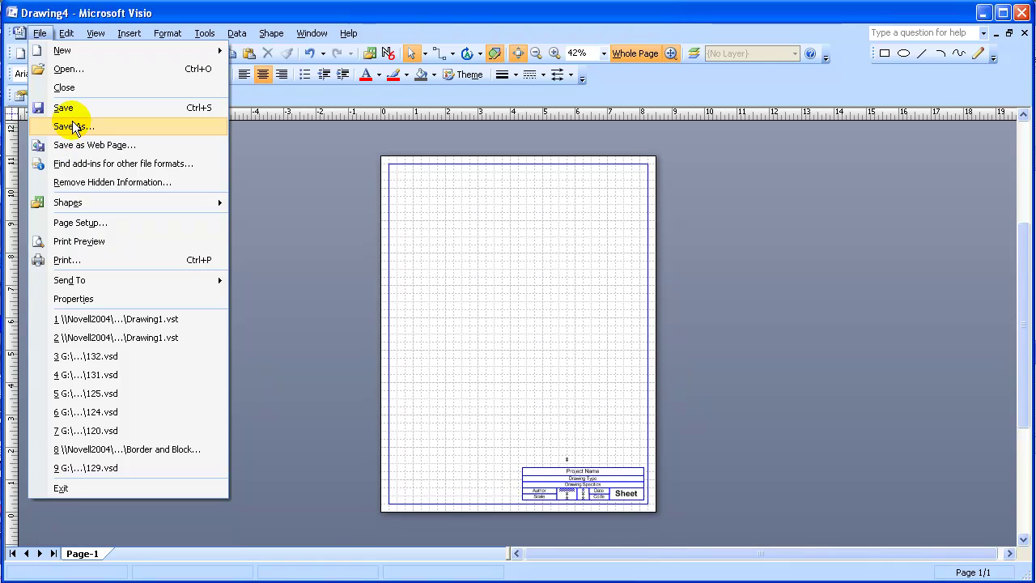
left_click(74, 127)
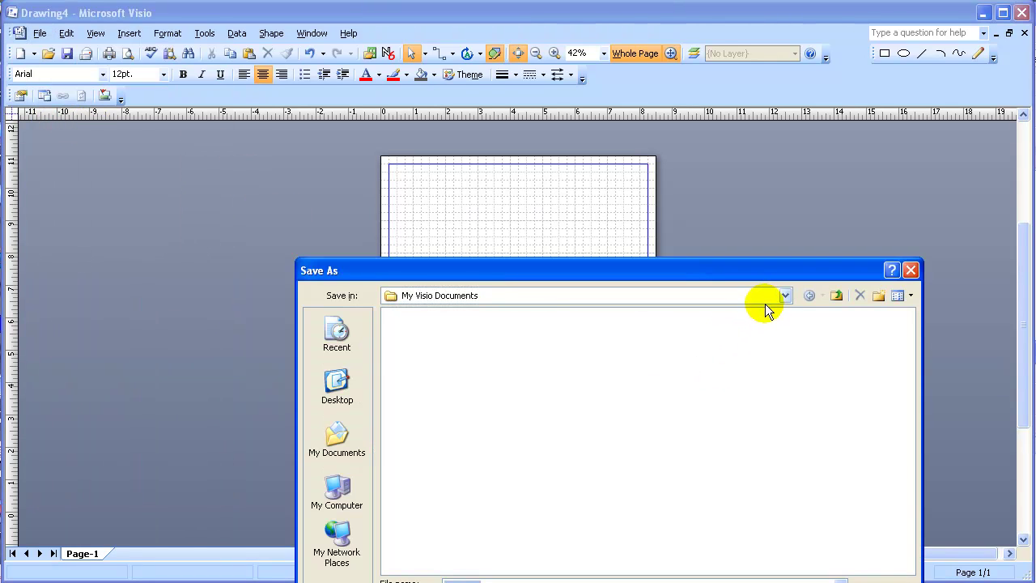
left_click(838, 293)
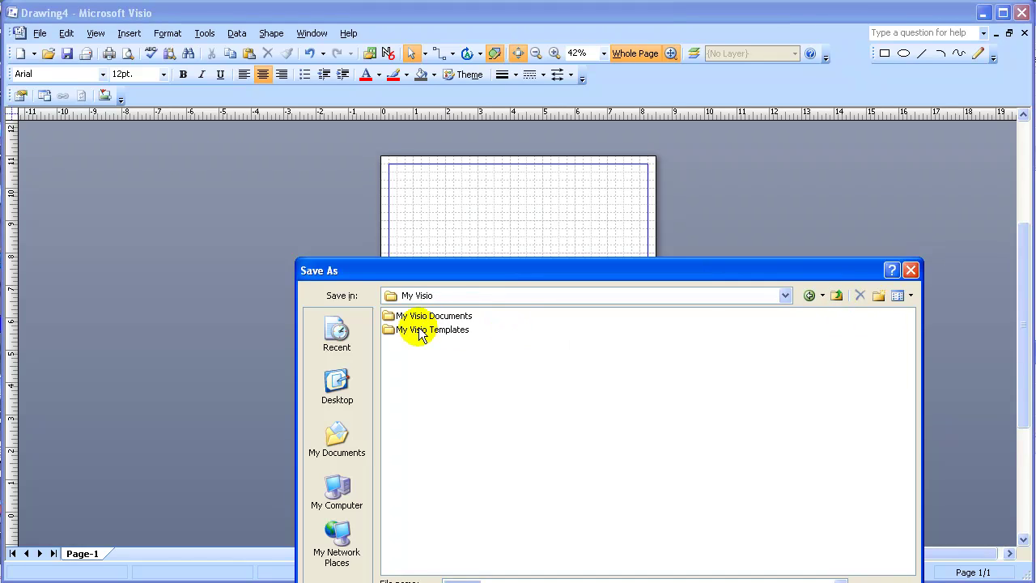
double_click(418, 330)
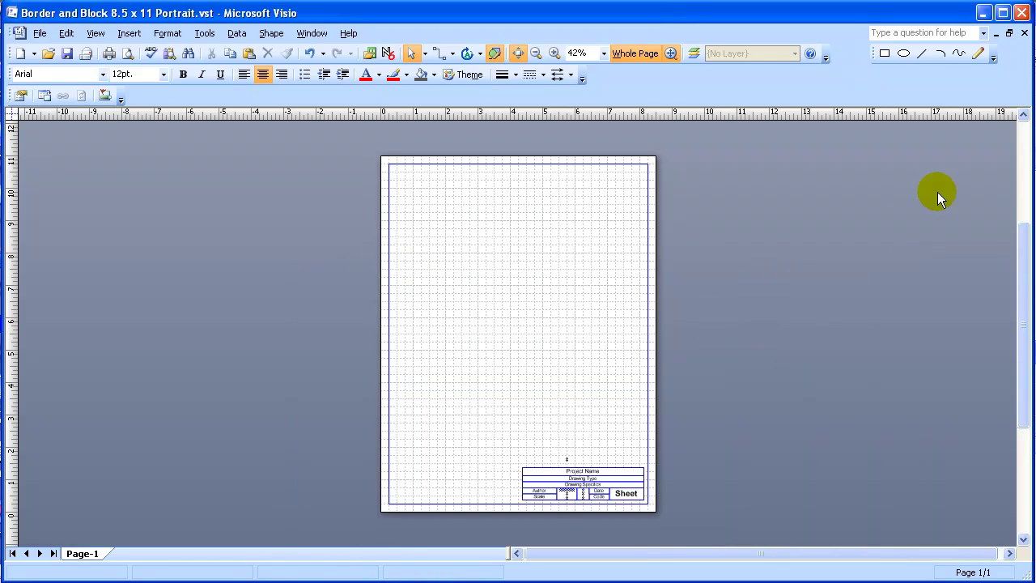
Close the template, then create a new drawing from Border and Block 8.5 x 11 Portrait.vst
left_click(1024, 34)
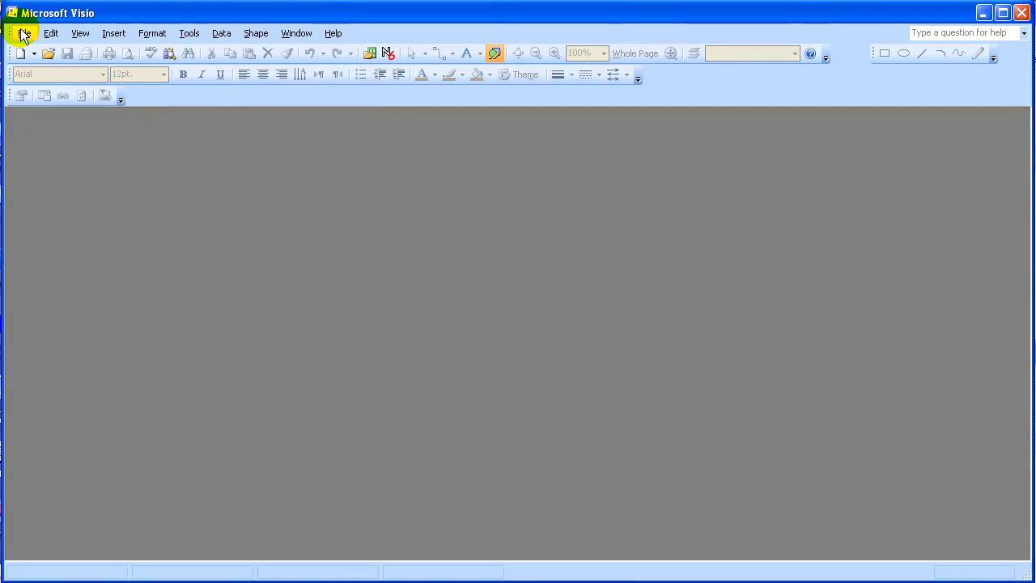
left_click(25, 34)
mouse_move(67, 50)
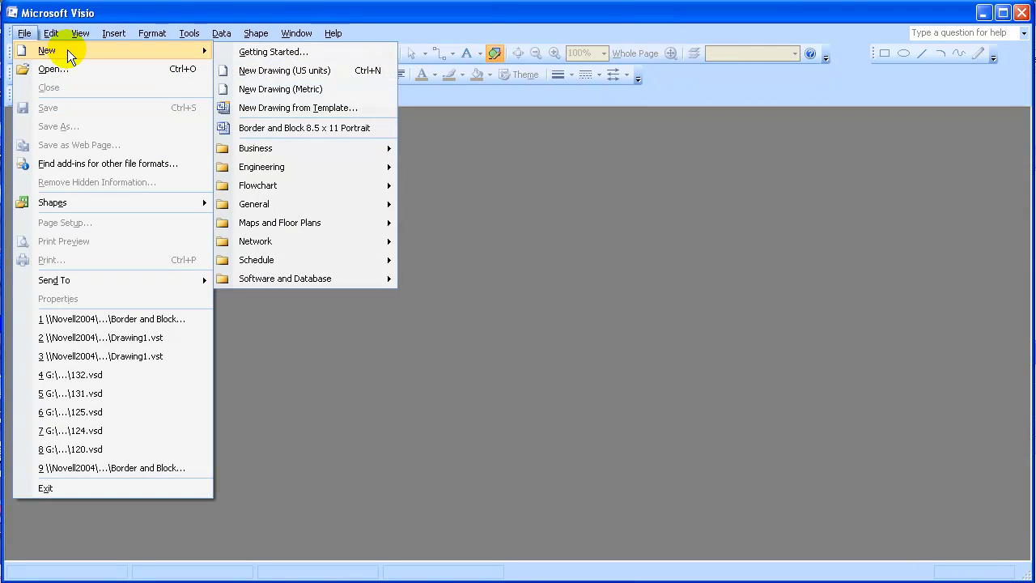
left_click(292, 113)
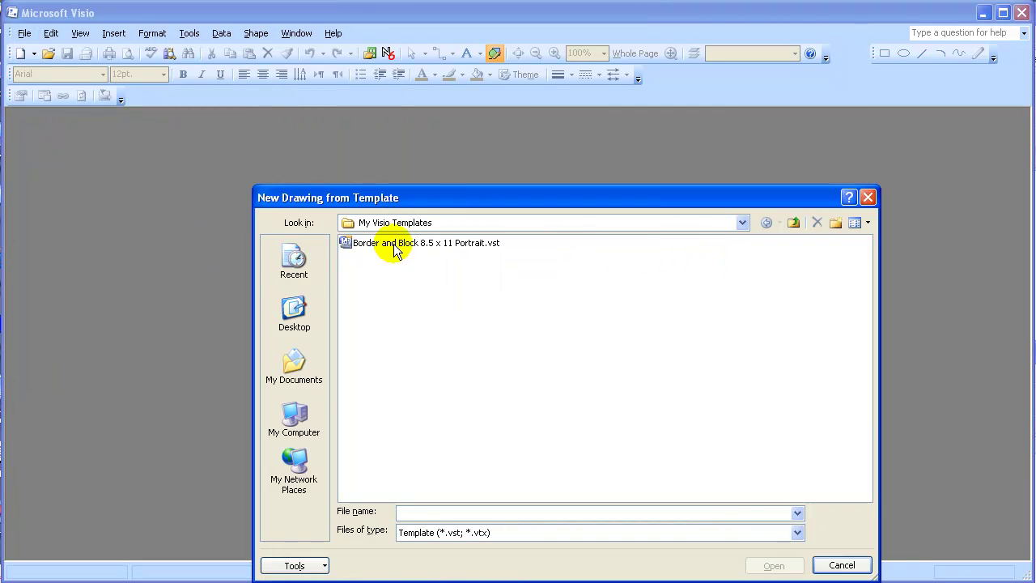
double_click(379, 243)
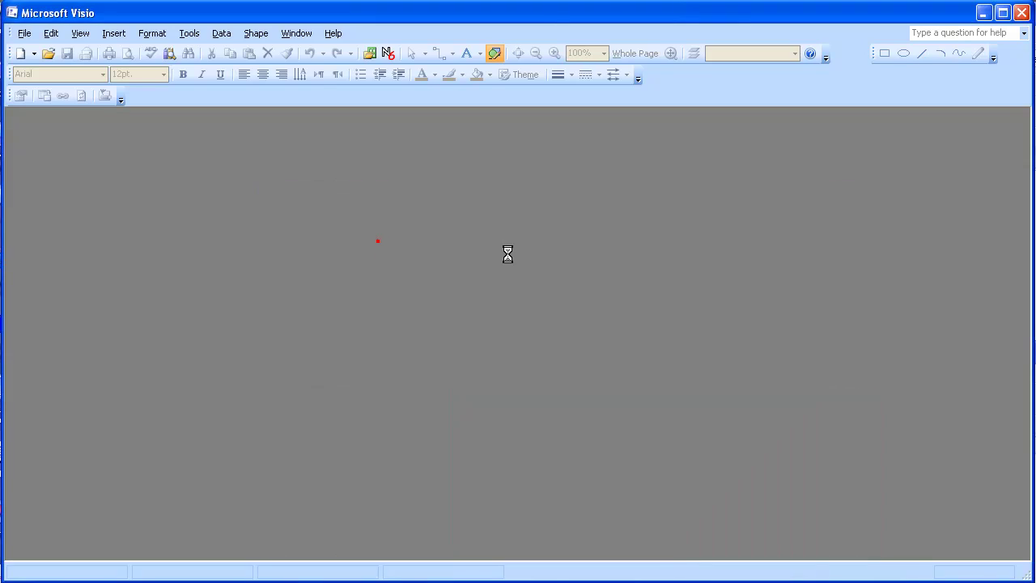